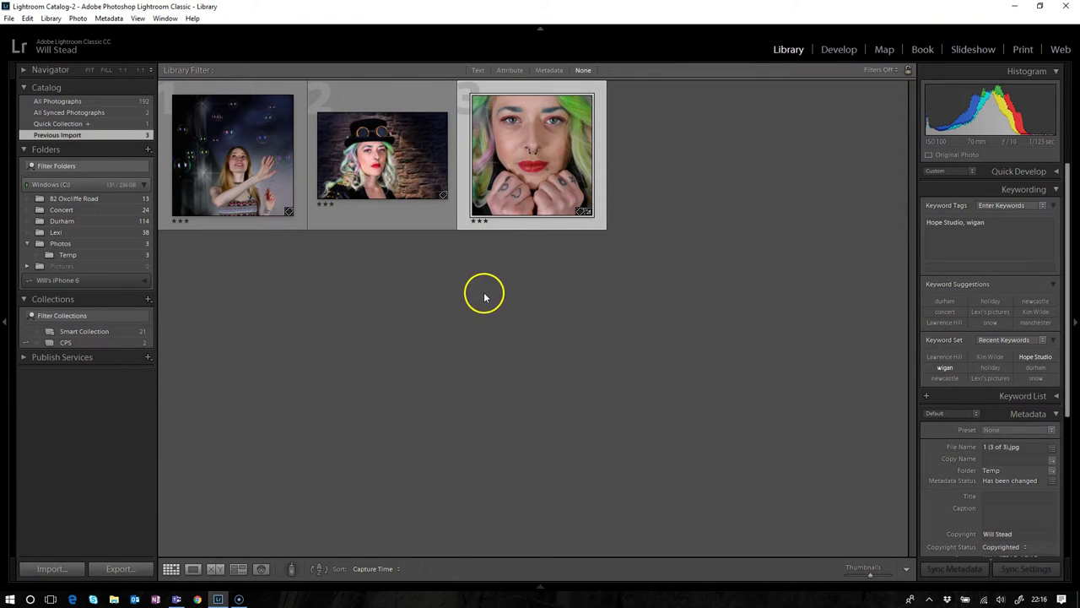
# Step: Open portrait 1 (3 of 3).jpg in Develop and zoom to 1:1 on the cheek beside the lips
pyautogui.doubleClick(533, 166)
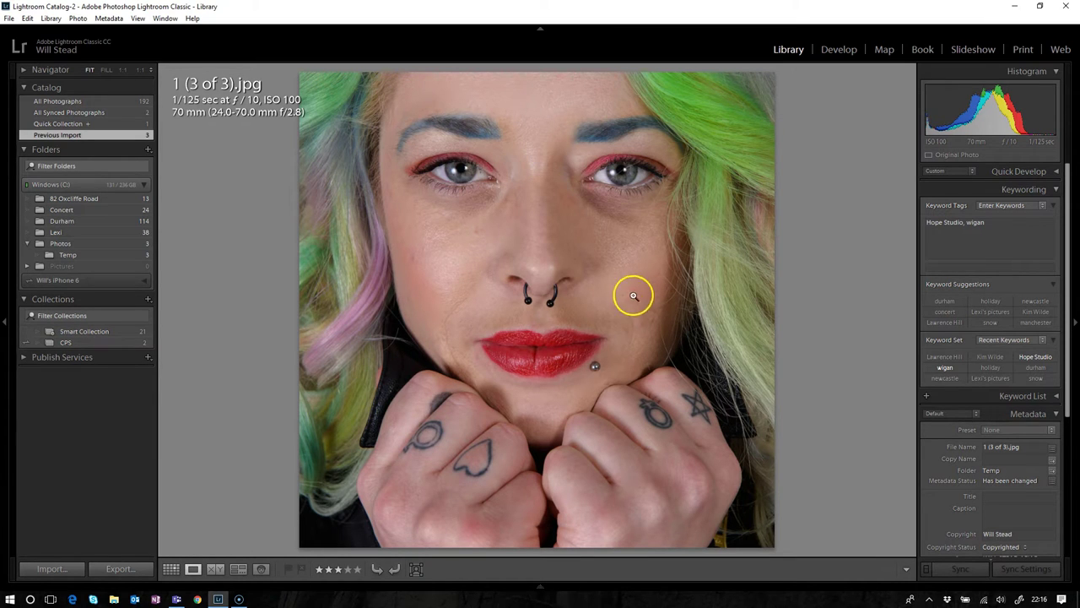
pyautogui.click(842, 51)
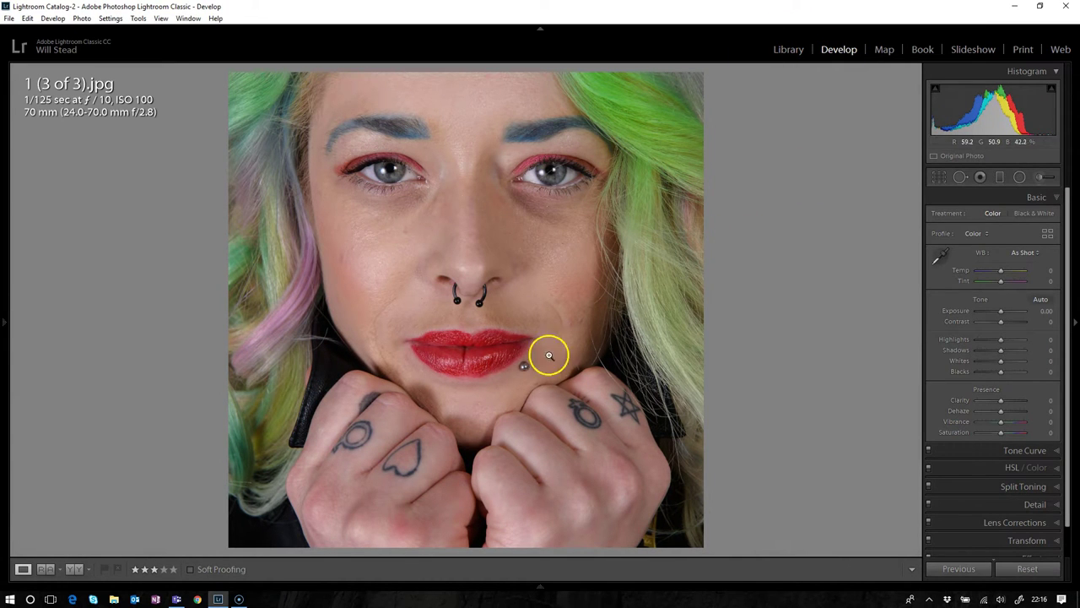
pyautogui.click(571, 321)
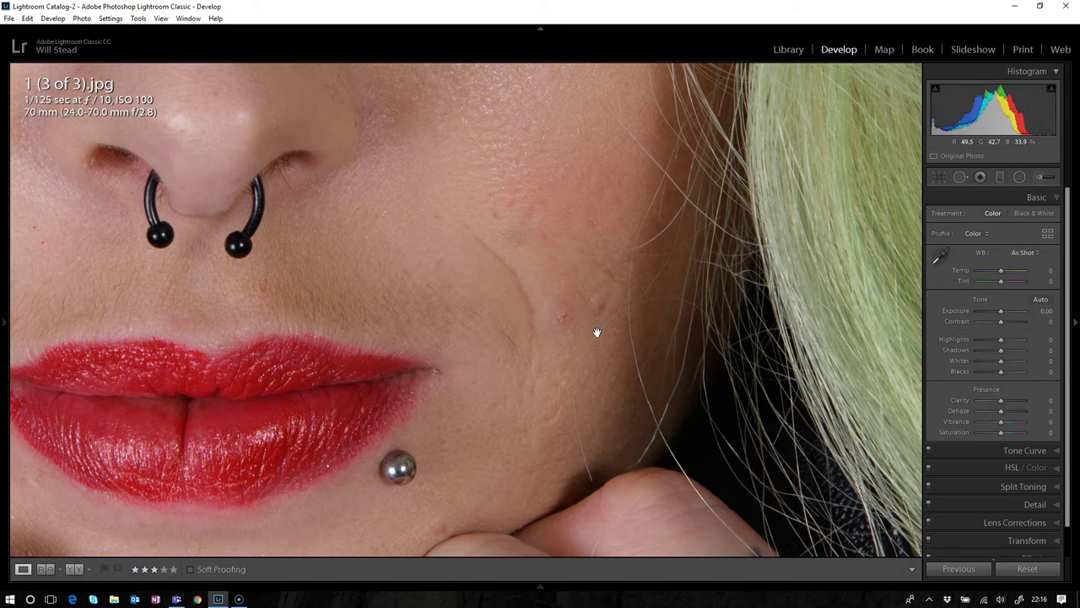
# Step: Ready the Spot Removal brush in Heal mode at size 77, feather 55, opacity 100
pyautogui.click(959, 177)
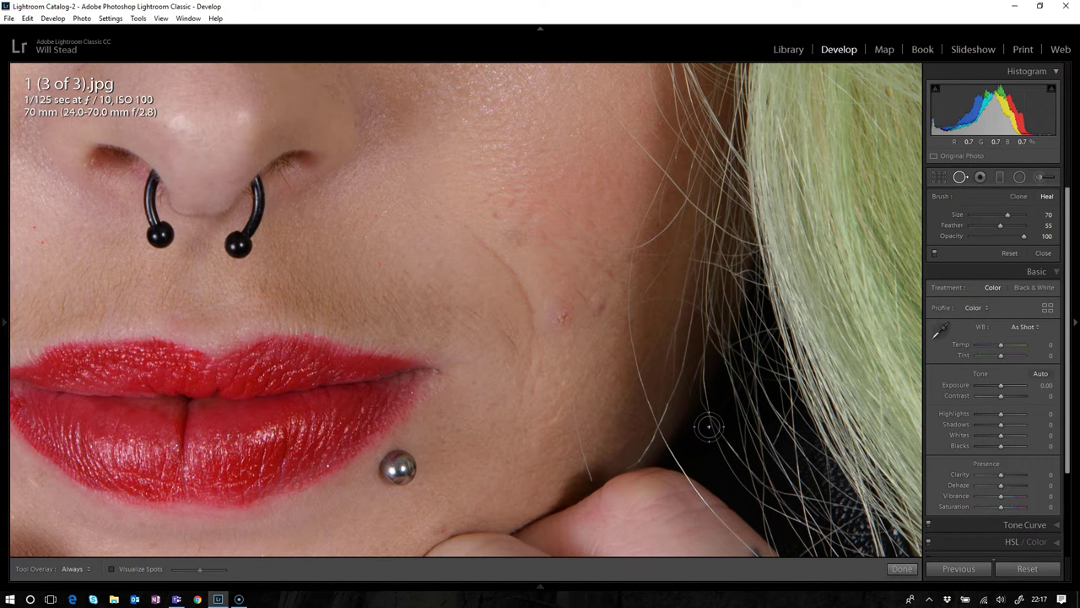
pyautogui.moveTo(1008, 215); pyautogui.dragTo(1005, 217)
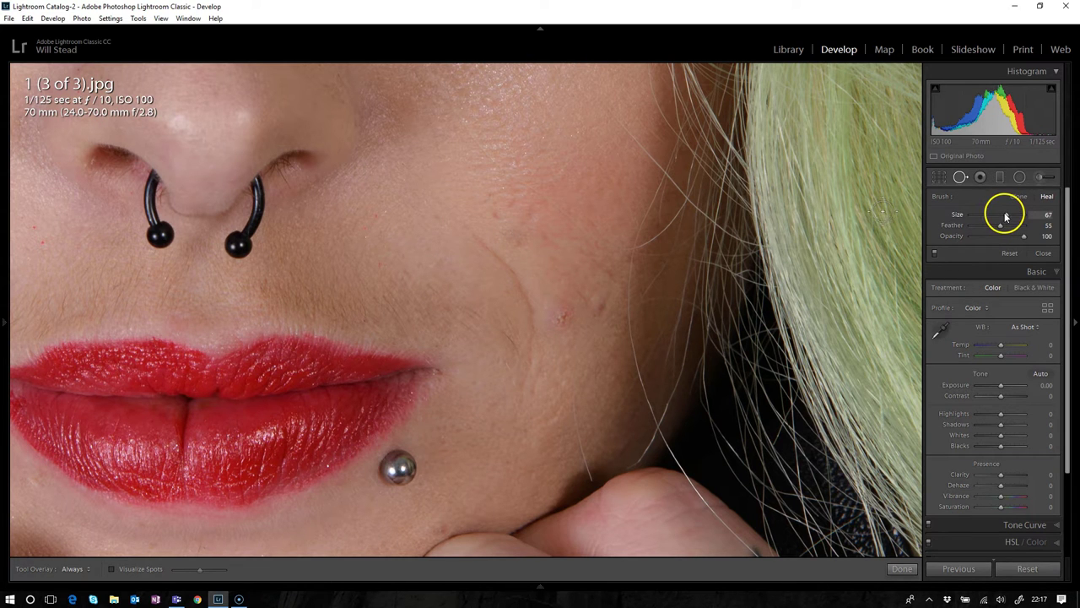
pyautogui.moveTo(716, 304); pyautogui.dragTo(822, 160)
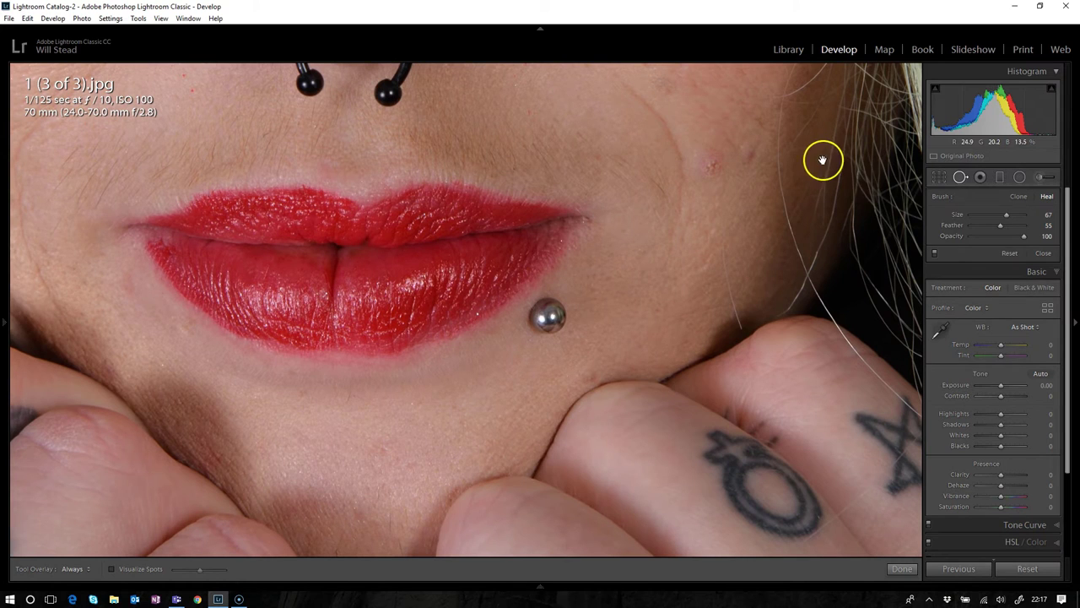
pyautogui.moveTo(1005, 216)
pyautogui.mouseDown()
pyautogui.moveTo(967, 217)
pyautogui.moveTo(1020, 213)
pyautogui.moveTo(986, 213)
pyautogui.moveTo(1011, 213)
pyautogui.mouseUp()
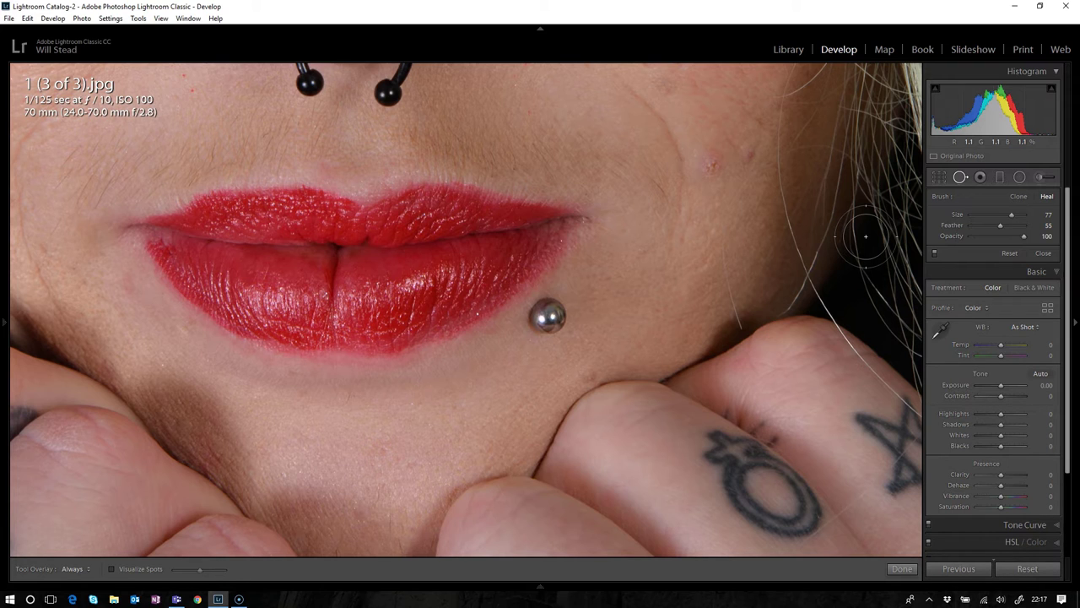
# Step: Set the healing brush to size 76 and feather 48, keeping opacity at 100
pyautogui.click(1000, 226)
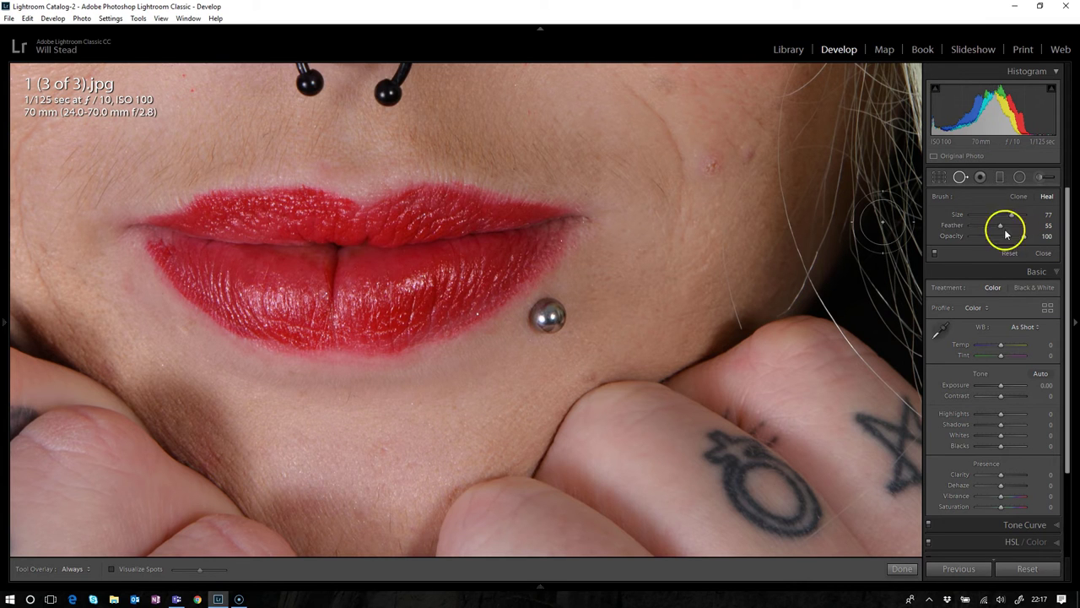
pyautogui.moveTo(1000, 226)
pyautogui.mouseDown()
pyautogui.moveTo(970, 225)
pyautogui.moveTo(1033, 232)
pyautogui.moveTo(989, 225)
pyautogui.mouseUp()
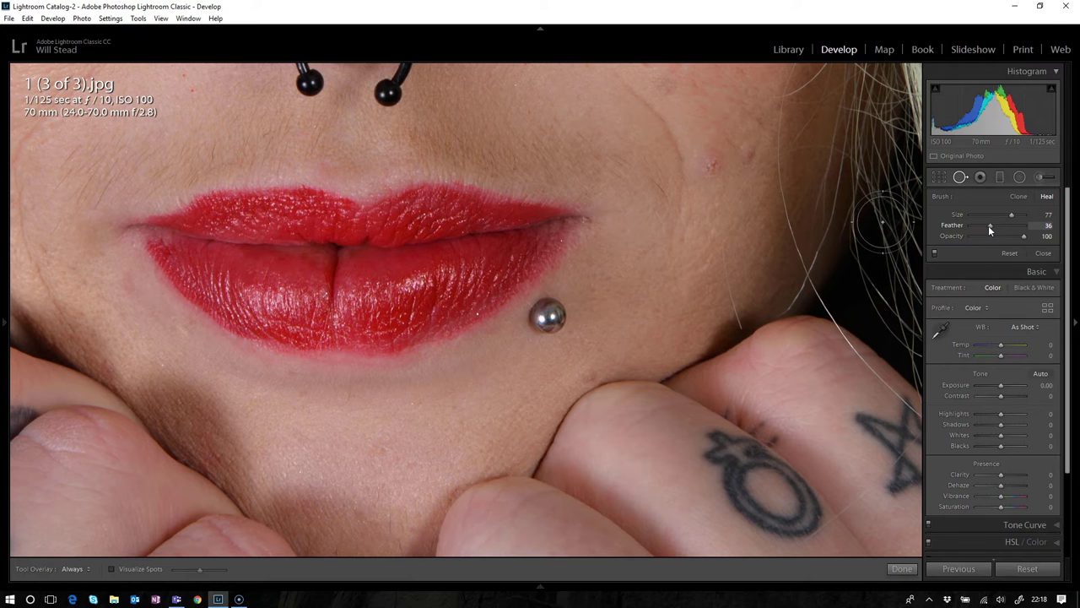
pyautogui.moveTo(990, 229); pyautogui.dragTo(1031, 239)
pyautogui.moveTo(1030, 235); pyautogui.dragTo(960, 240)
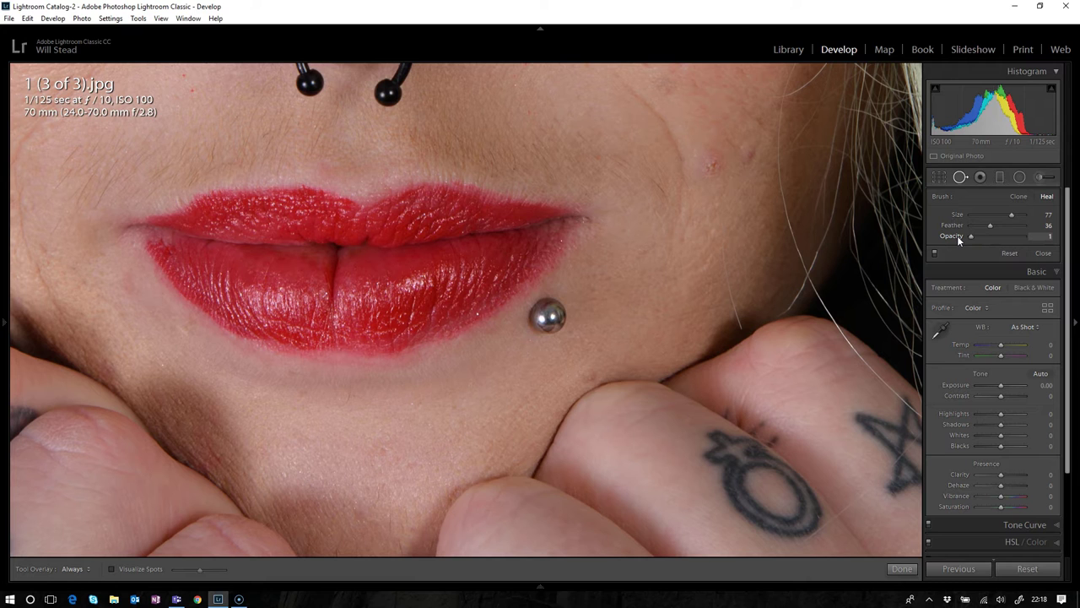
pyautogui.moveTo(957, 235); pyautogui.dragTo(1030, 237)
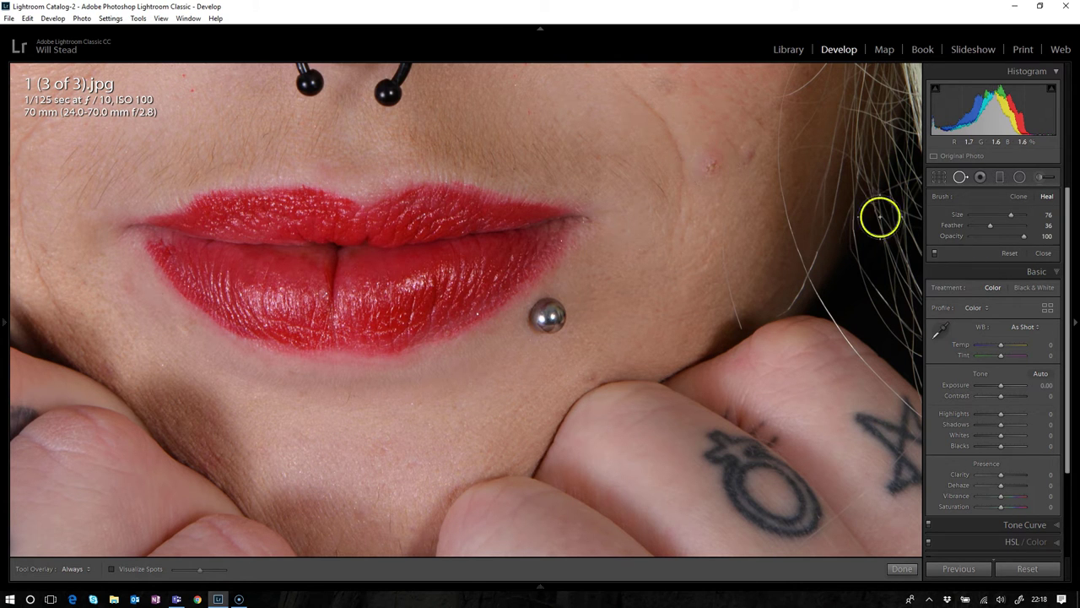
pyautogui.moveTo(991, 228); pyautogui.dragTo(994, 228)
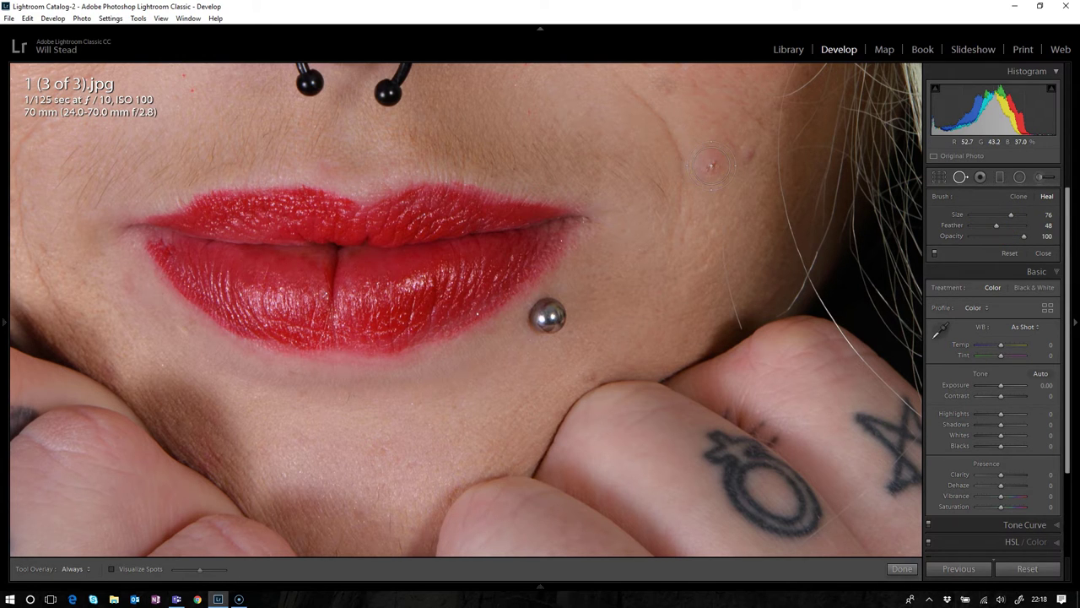
# Step: Heal the red cheek blemish, sourcing clean skin from higher on the cheek
pyautogui.click(712, 166)
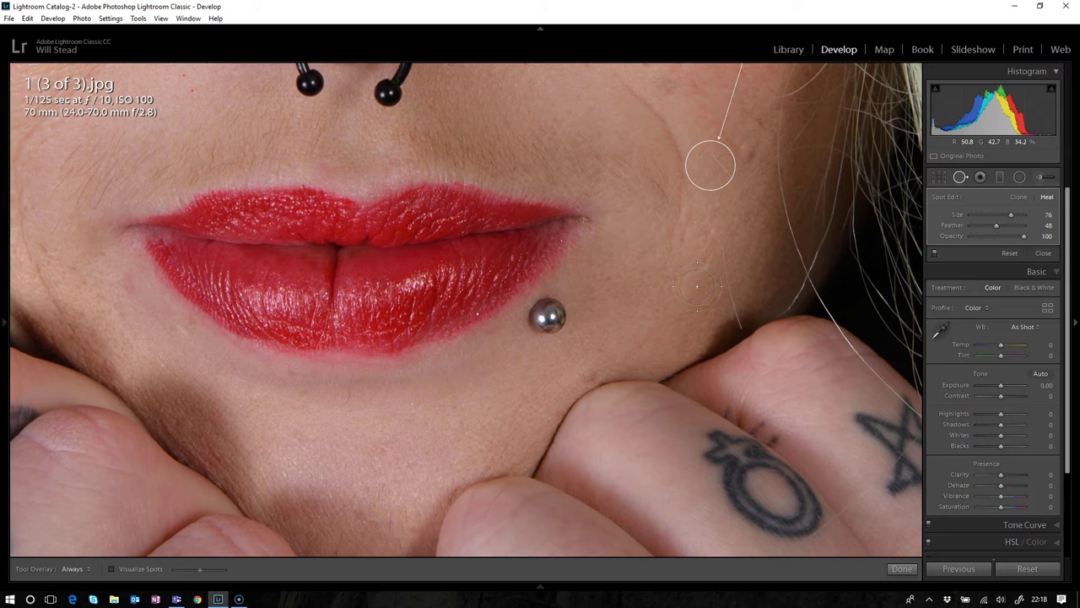
pyautogui.moveTo(768, 144)
pyautogui.mouseDown()
pyautogui.moveTo(714, 267)
pyautogui.moveTo(617, 405)
pyautogui.moveTo(683, 272)
pyautogui.mouseUp()
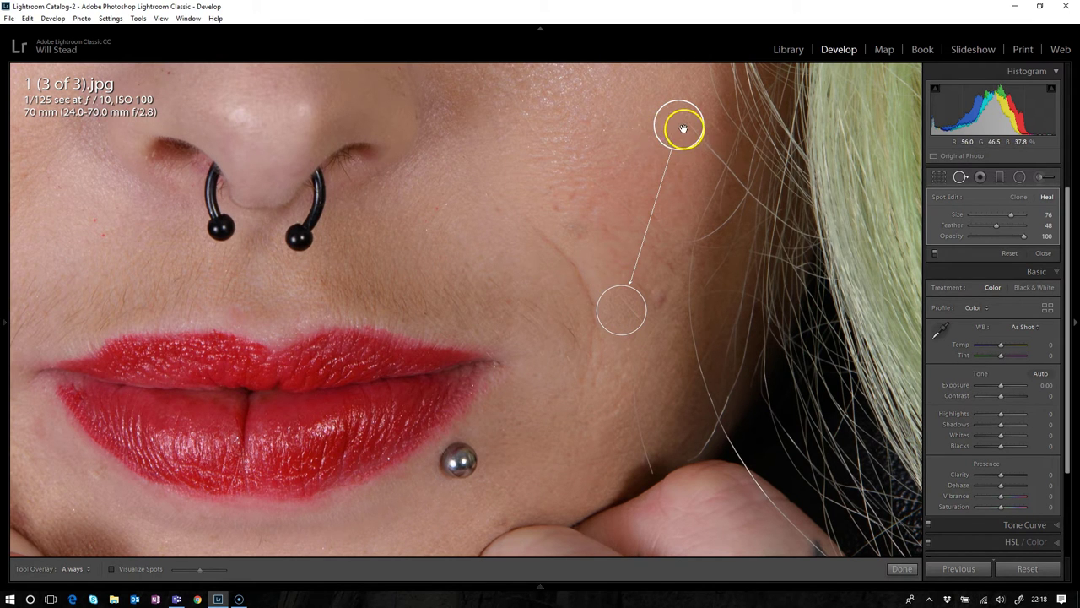
pyautogui.moveTo(684, 128)
pyautogui.mouseDown()
pyautogui.moveTo(579, 149)
pyautogui.moveTo(543, 281)
pyautogui.mouseUp()
pyautogui.moveTo(593, 341)
pyautogui.mouseDown()
pyautogui.moveTo(658, 451)
pyautogui.moveTo(676, 391)
pyautogui.moveTo(608, 425)
pyautogui.moveTo(602, 212)
pyautogui.moveTo(611, 199)
pyautogui.moveTo(623, 210)
pyautogui.mouseUp()
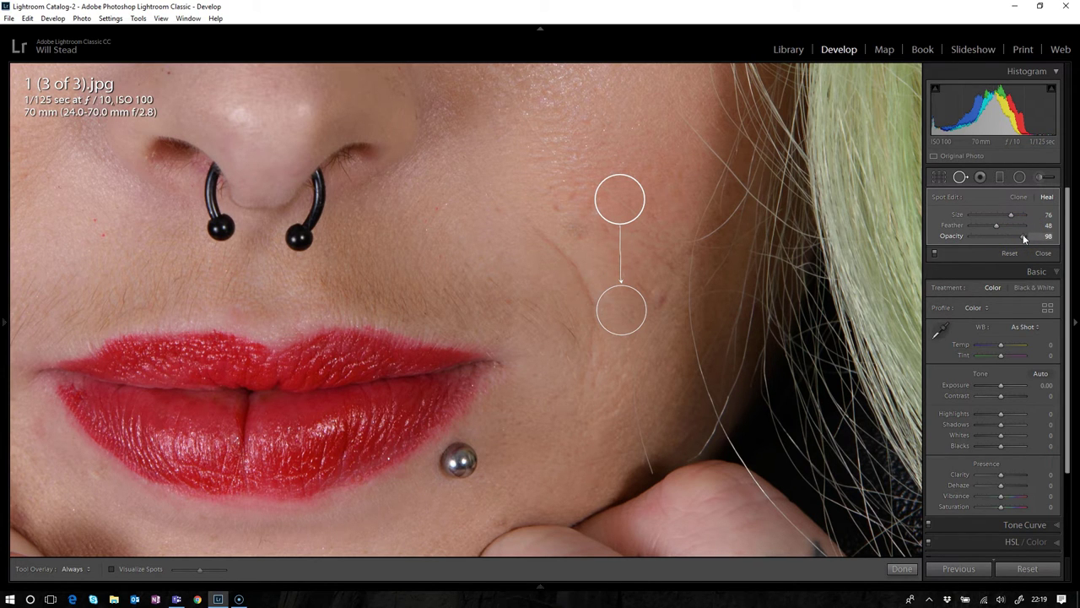
# Step: Test the spot's opacity and Clone mode, keep Heal, and close Spot Removal
pyautogui.moveTo(1014, 233)
pyautogui.mouseDown()
pyautogui.moveTo(963, 238)
pyautogui.moveTo(1027, 239)
pyautogui.mouseUp()
pyautogui.click(1020, 197)
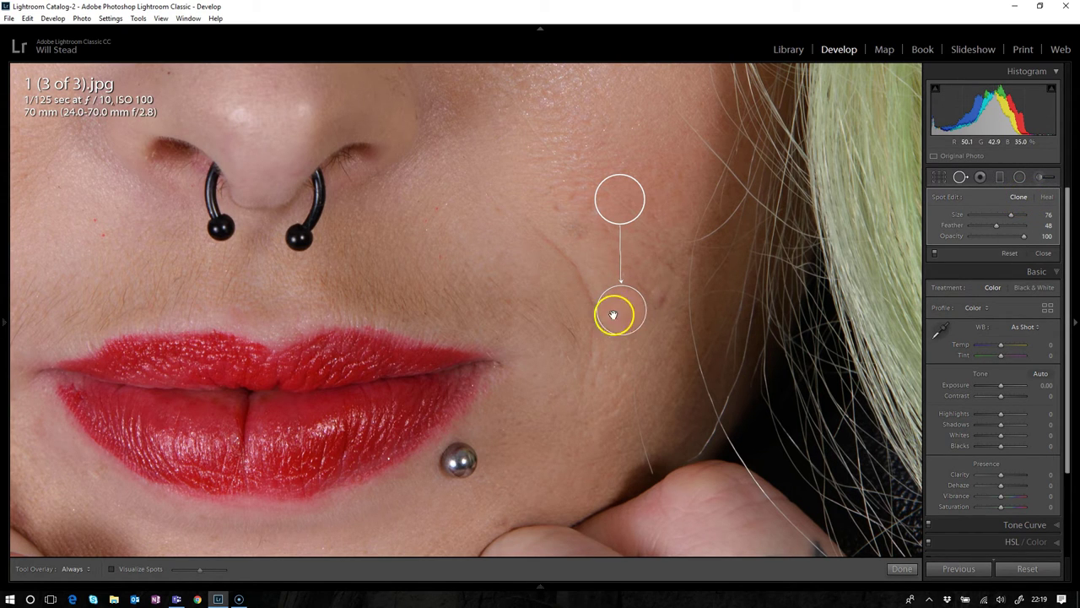
pyautogui.click(1046, 197)
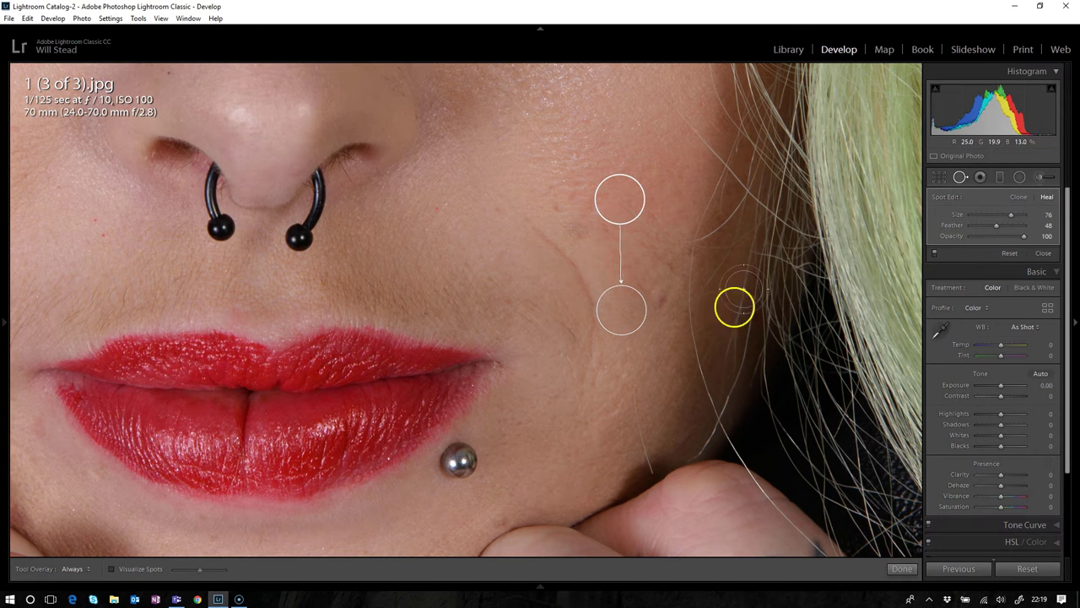
pyautogui.click(961, 176)
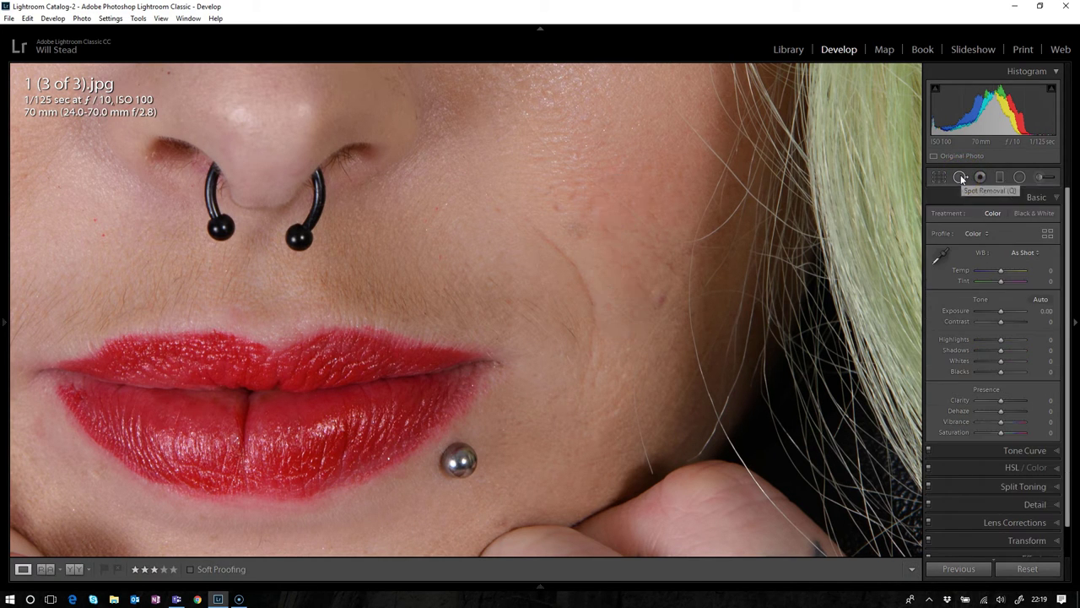
# Step: Heal the chin piercing below the lips with clean chin skin, then fit the whole portrait
pyautogui.click(628, 366)
pyautogui.click(620, 311)
pyautogui.moveTo(695, 206); pyautogui.dragTo(665, 219)
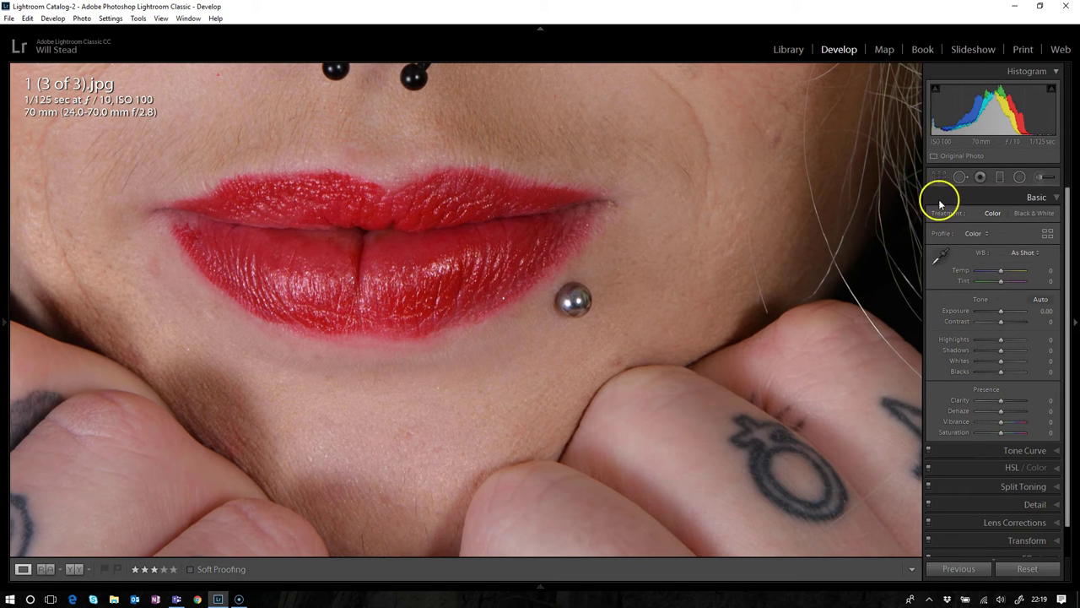
pyautogui.moveTo(573, 336); pyautogui.dragTo(689, 278)
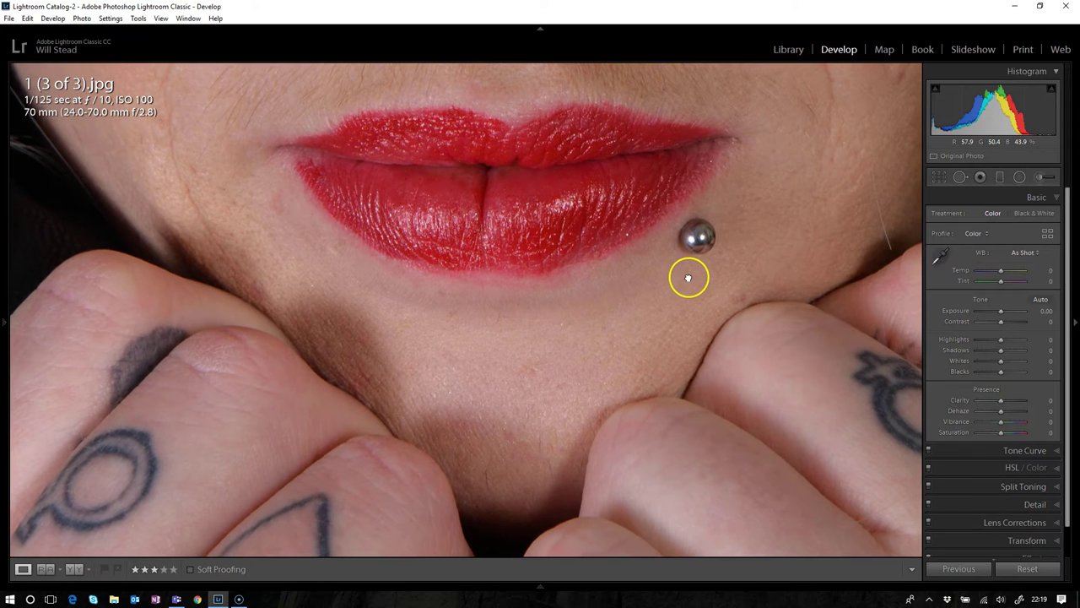
pyautogui.click(961, 176)
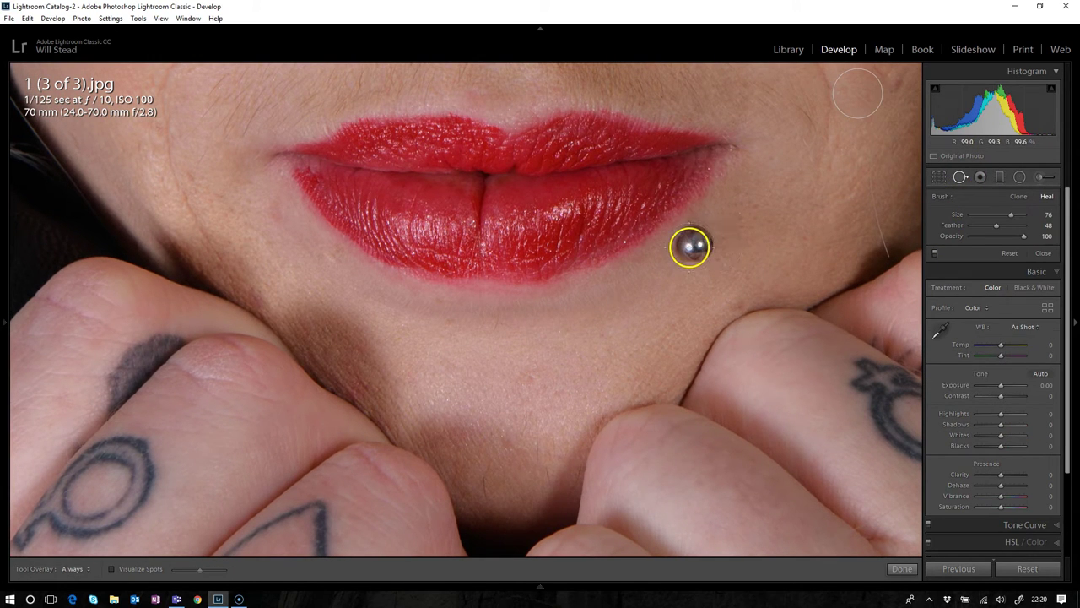
pyautogui.click(696, 246)
pyautogui.moveTo(629, 293)
pyautogui.mouseDown()
pyautogui.moveTo(616, 299)
pyautogui.moveTo(647, 282)
pyautogui.moveTo(638, 289)
pyautogui.mouseUp()
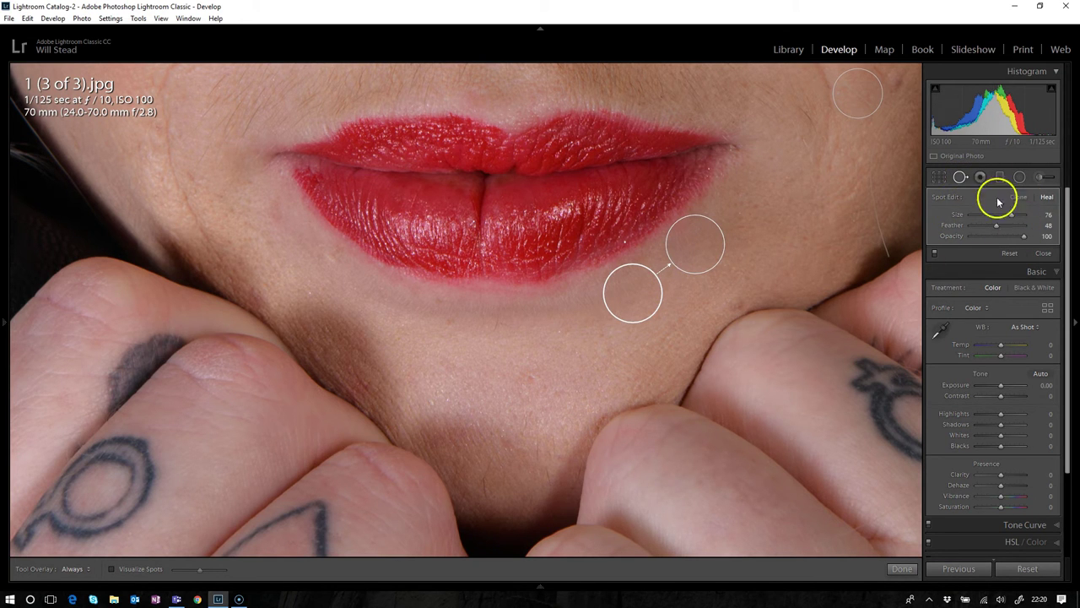
pyautogui.click(960, 177)
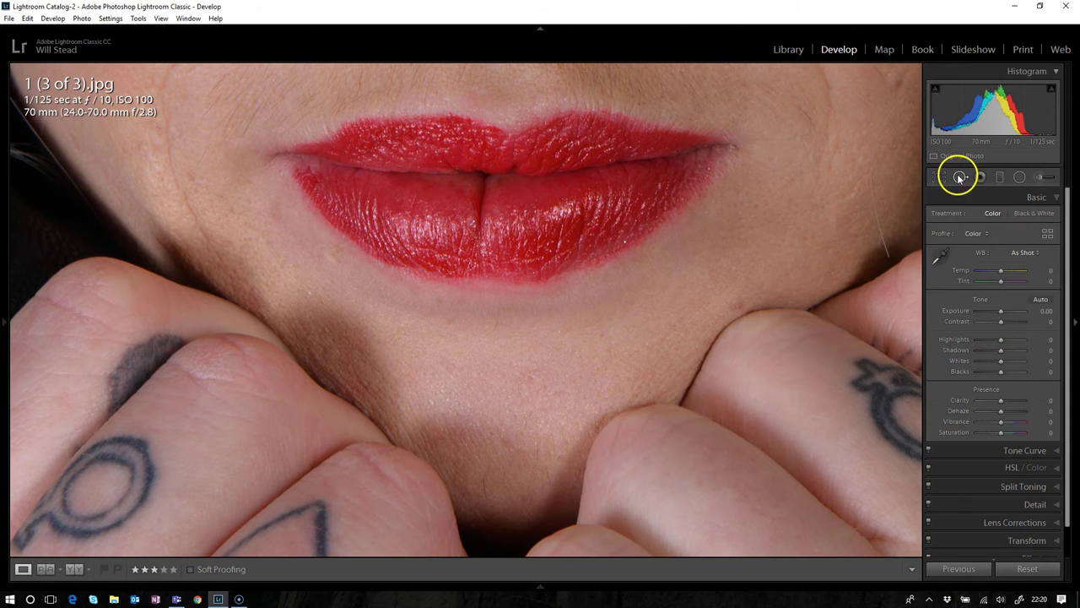
pyautogui.click(620, 340)
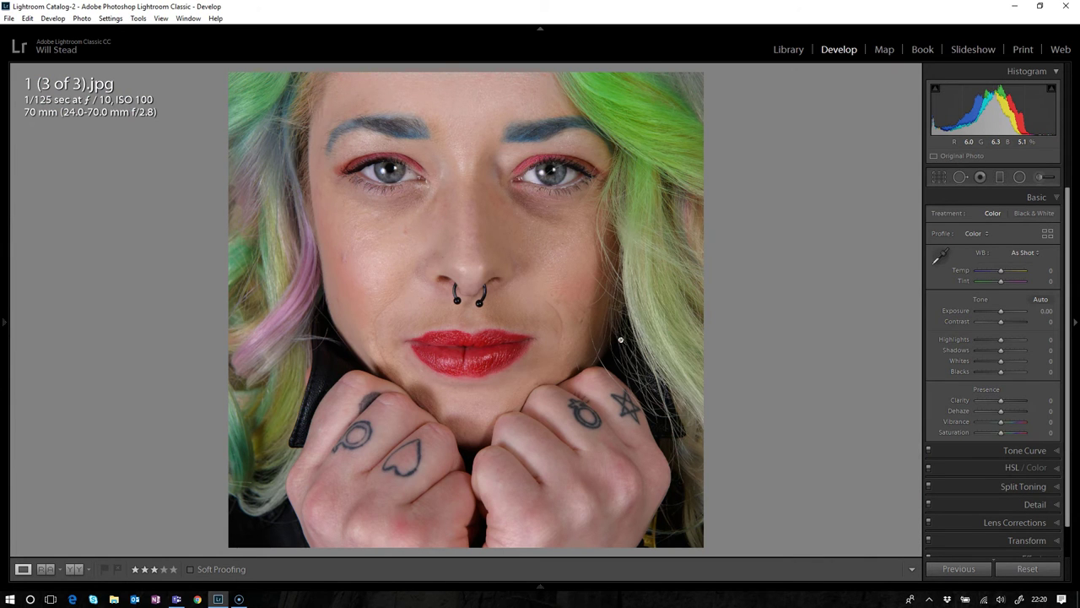
# Step: Compare the edit in Before/After view, return to Loupe, and zoom on the retouched lips
pyautogui.press('y')
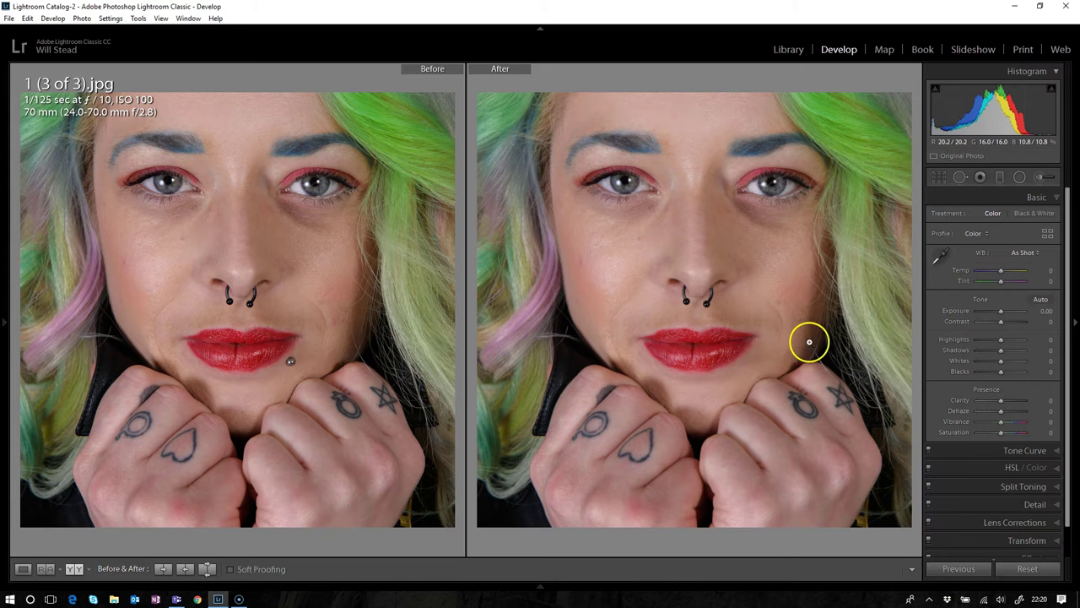
pyautogui.press('y')
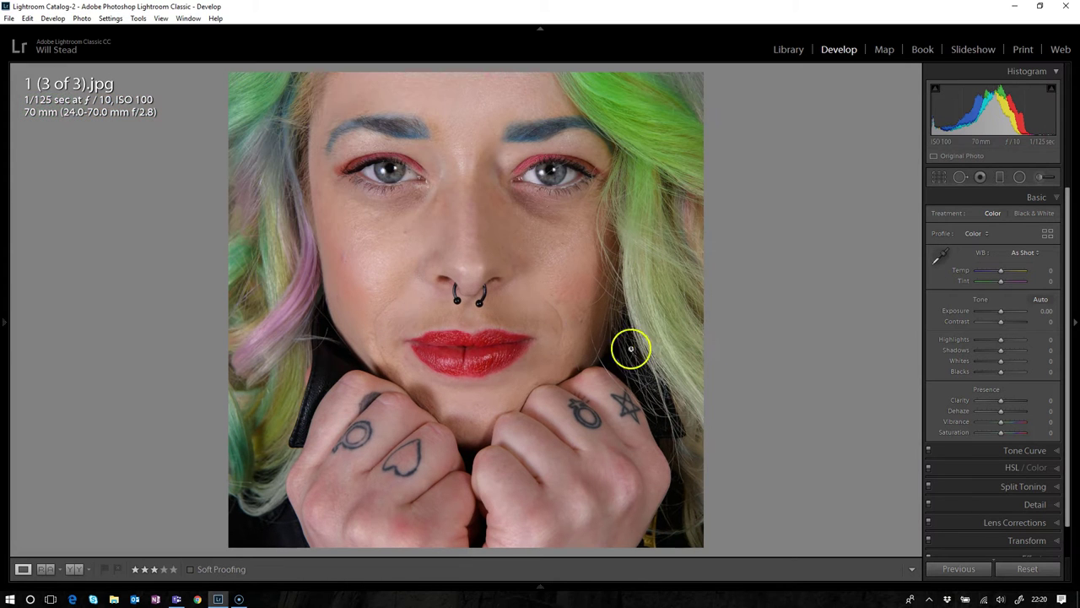
pyautogui.click(547, 336)
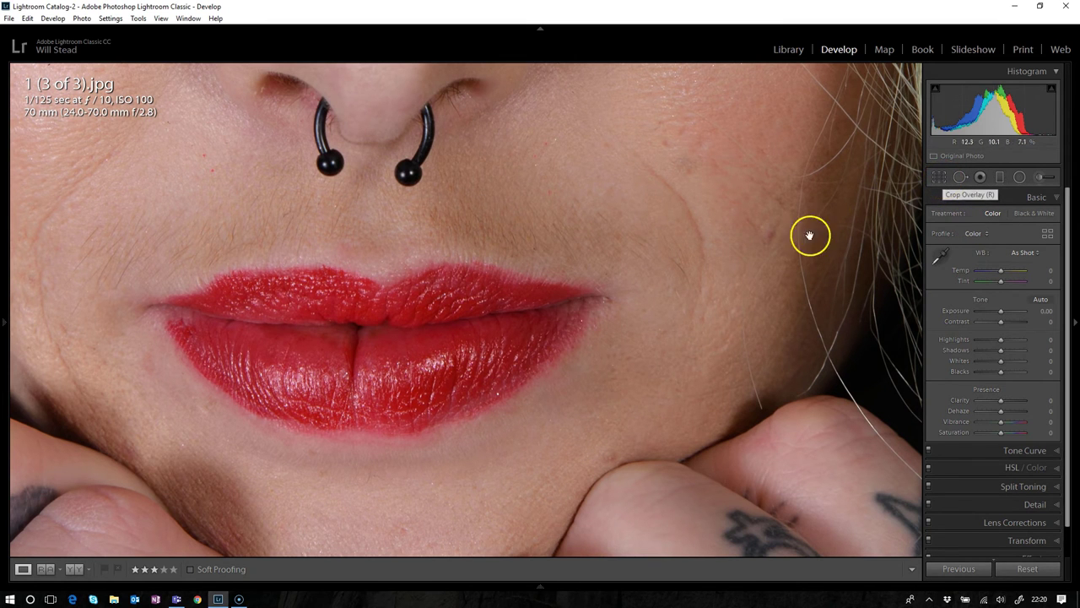
# Step: Zoom back to Fit on the whole portrait and reactivate the Spot Removal brush
pyautogui.click(494, 306)
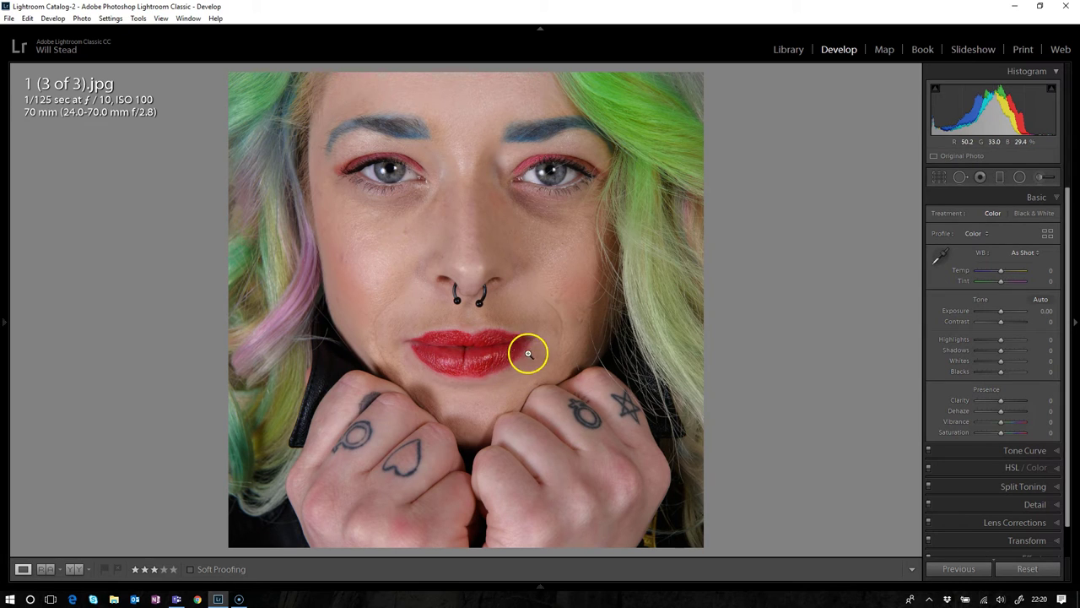
pyautogui.click(961, 176)
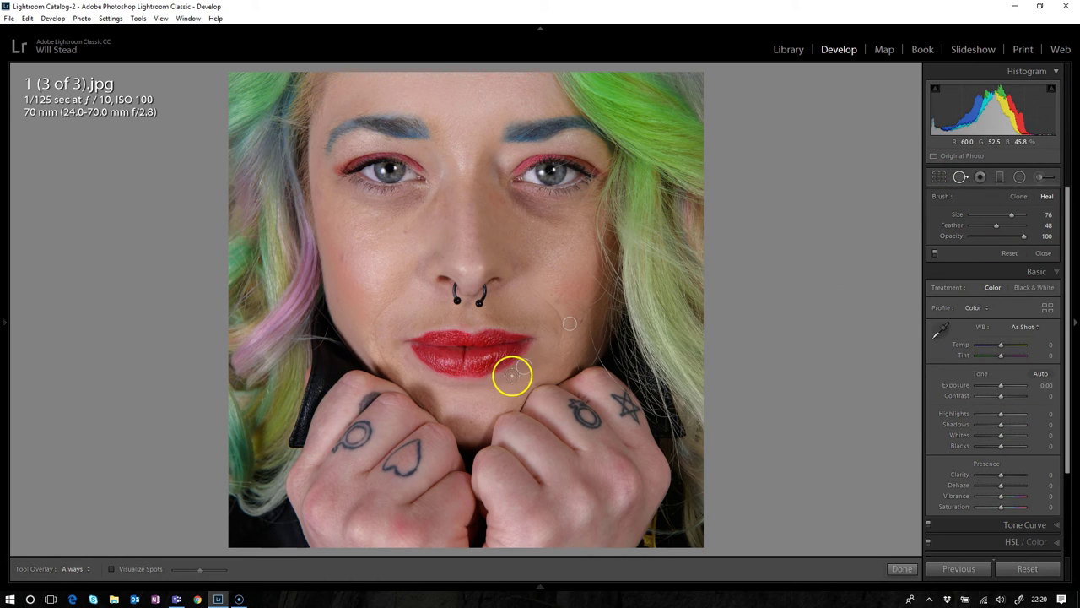
# Step: Delete the chin-stud heal spot to restore the stud, then zoom onto the lips and chin
pyautogui.click(524, 367)
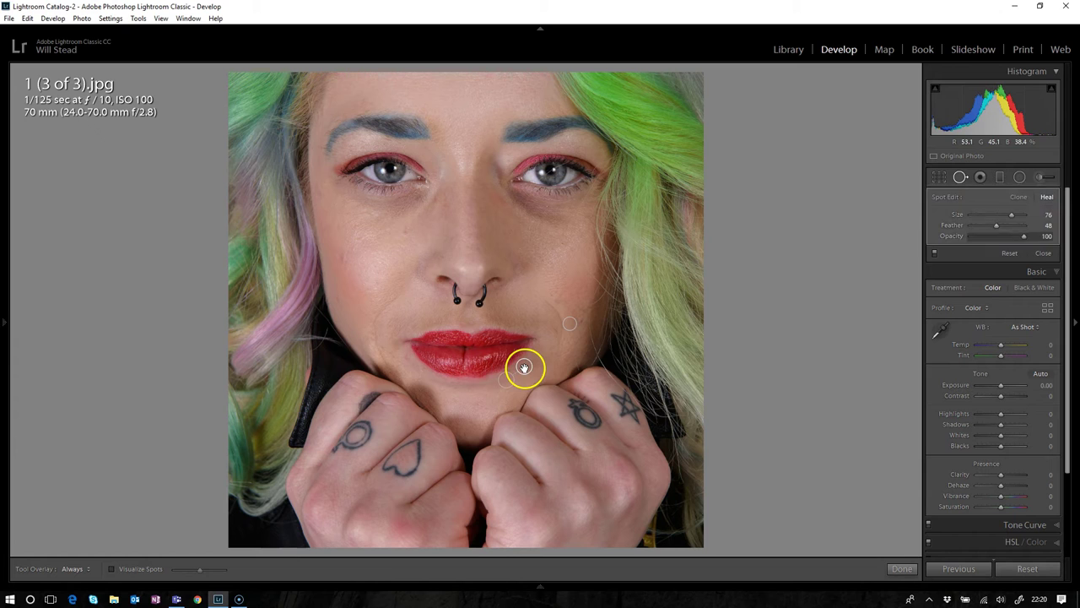
pyautogui.press('Delete')
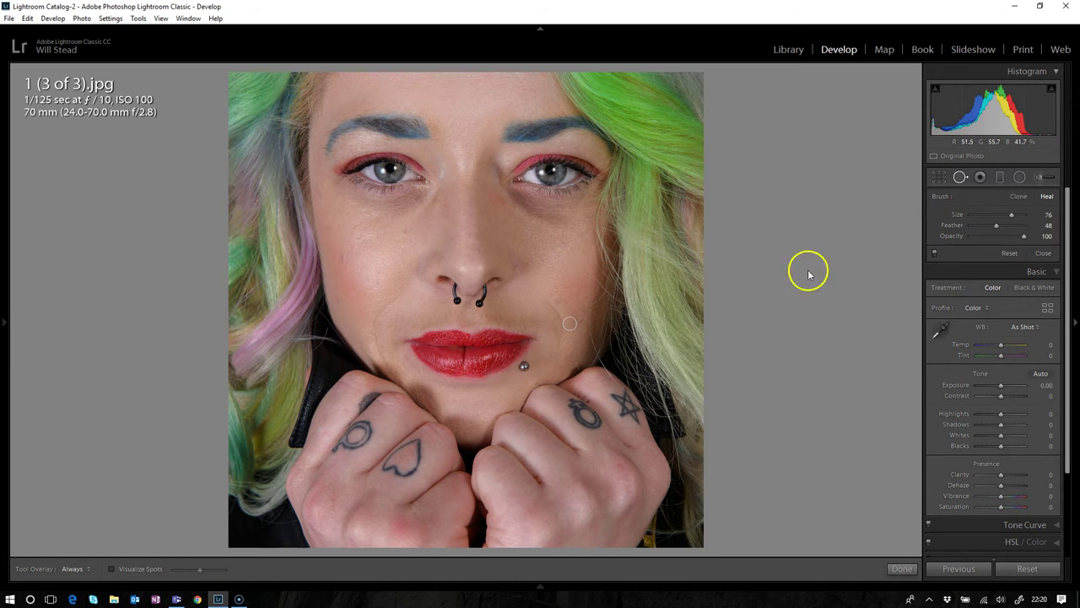
pyautogui.click(959, 176)
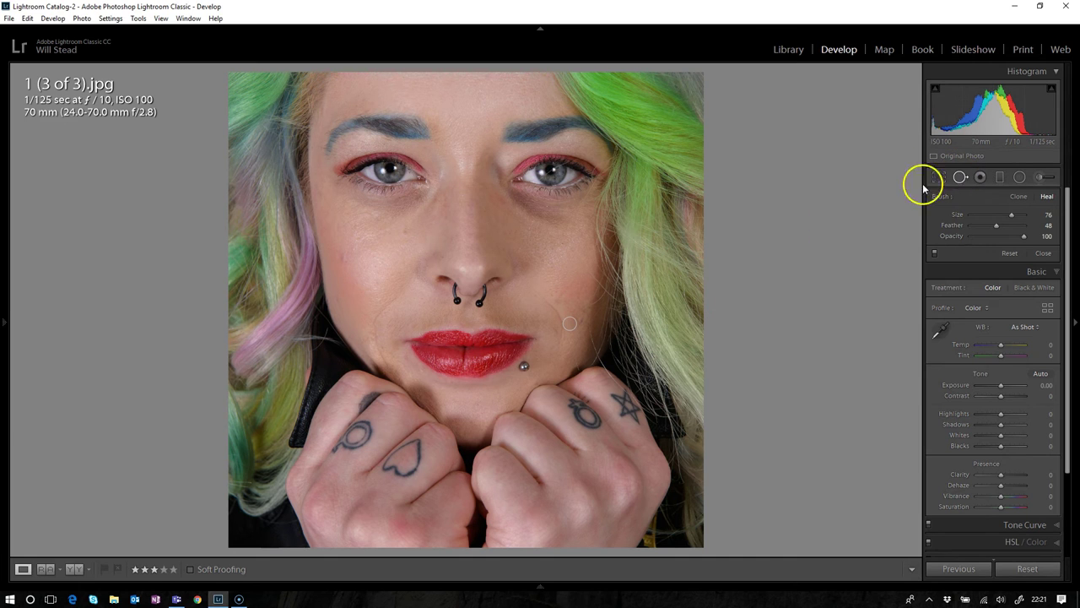
pyautogui.moveTo(411, 390); pyautogui.dragTo(551, 281)
pyautogui.moveTo(588, 330); pyautogui.dragTo(591, 277)
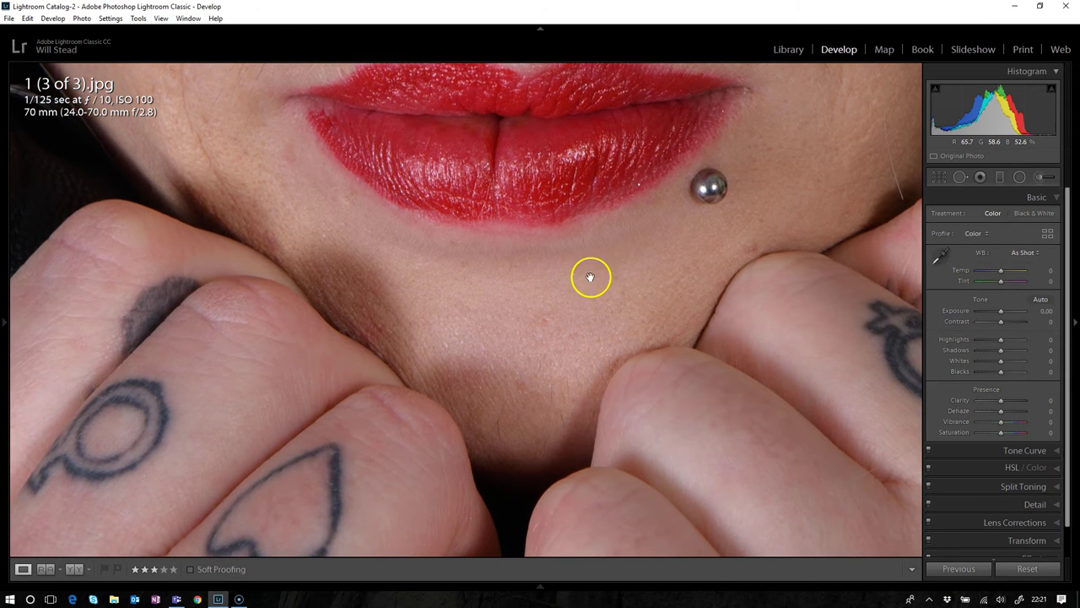
# Step: Add a heal spot left of the lips sourced from the chin stud, creating a matching stud
pyautogui.click(960, 176)
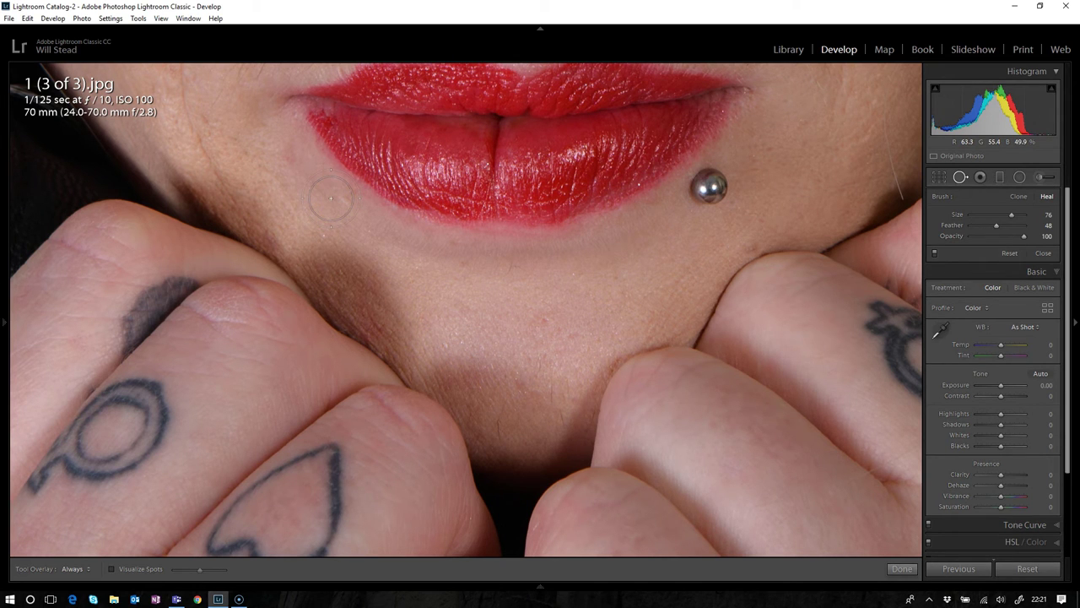
pyautogui.click(331, 199)
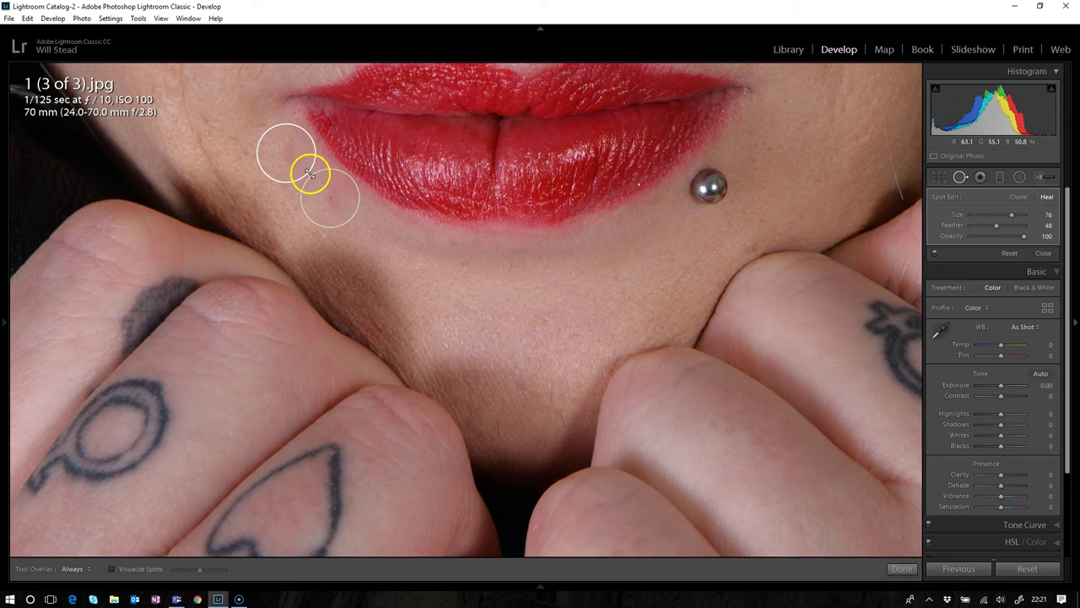
pyautogui.moveTo(290, 157)
pyautogui.mouseDown()
pyautogui.moveTo(374, 177)
pyautogui.moveTo(499, 282)
pyautogui.moveTo(632, 323)
pyautogui.moveTo(762, 315)
pyautogui.moveTo(813, 248)
pyautogui.moveTo(783, 192)
pyautogui.moveTo(749, 175)
pyautogui.moveTo(716, 177)
pyautogui.moveTo(715, 193)
pyautogui.mouseUp()
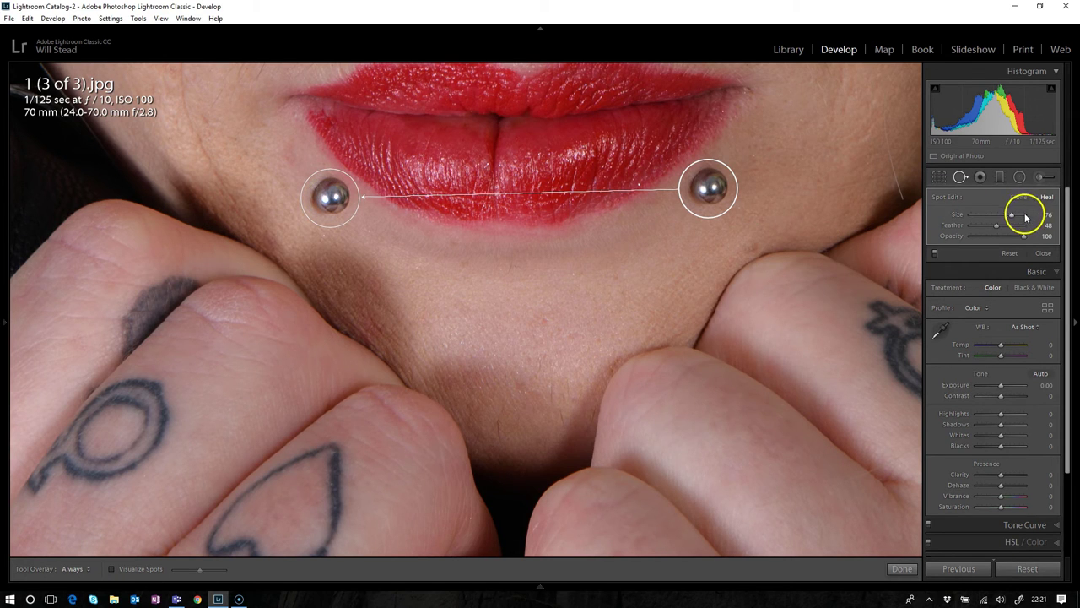
pyautogui.moveTo(1012, 217)
pyautogui.mouseDown()
pyautogui.moveTo(997, 224)
pyautogui.moveTo(1013, 217)
pyautogui.mouseUp()
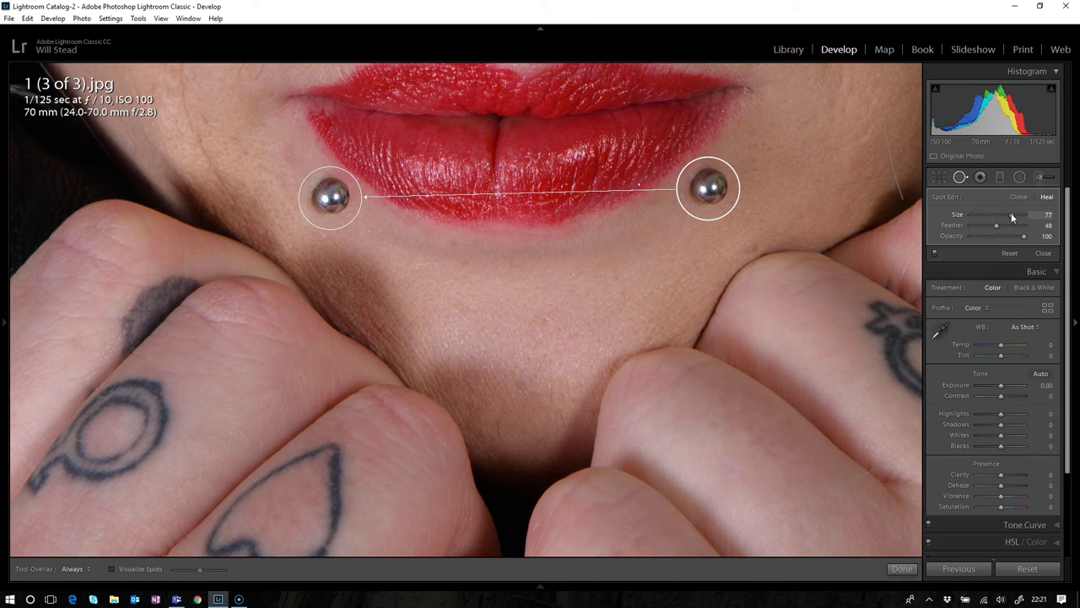
pyautogui.click(962, 177)
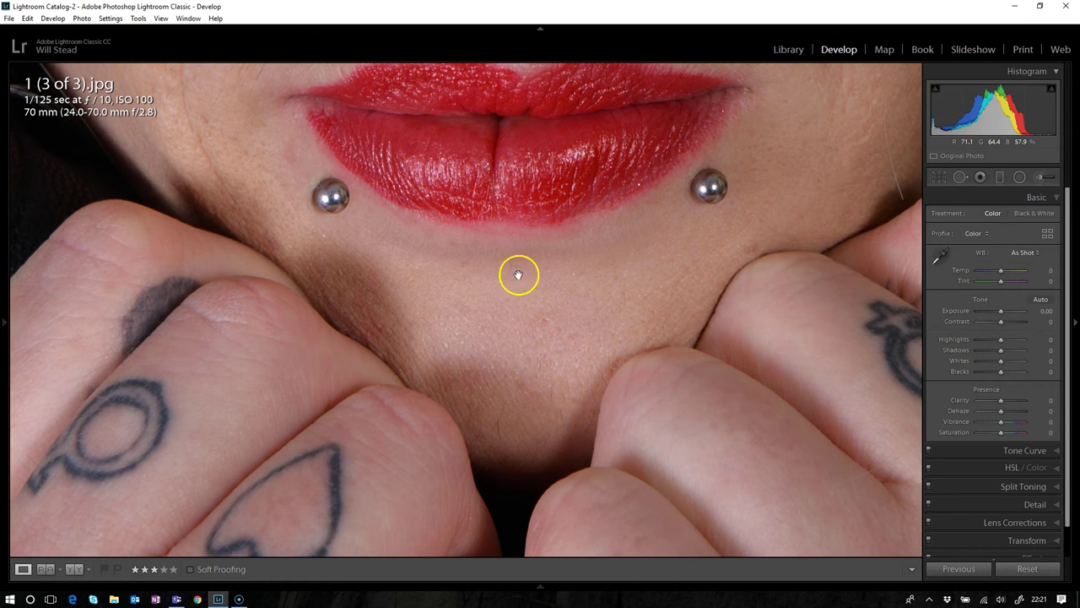
# Step: Zoom onto the lips and delete the heal spot that copied the stud
pyautogui.click(525, 233)
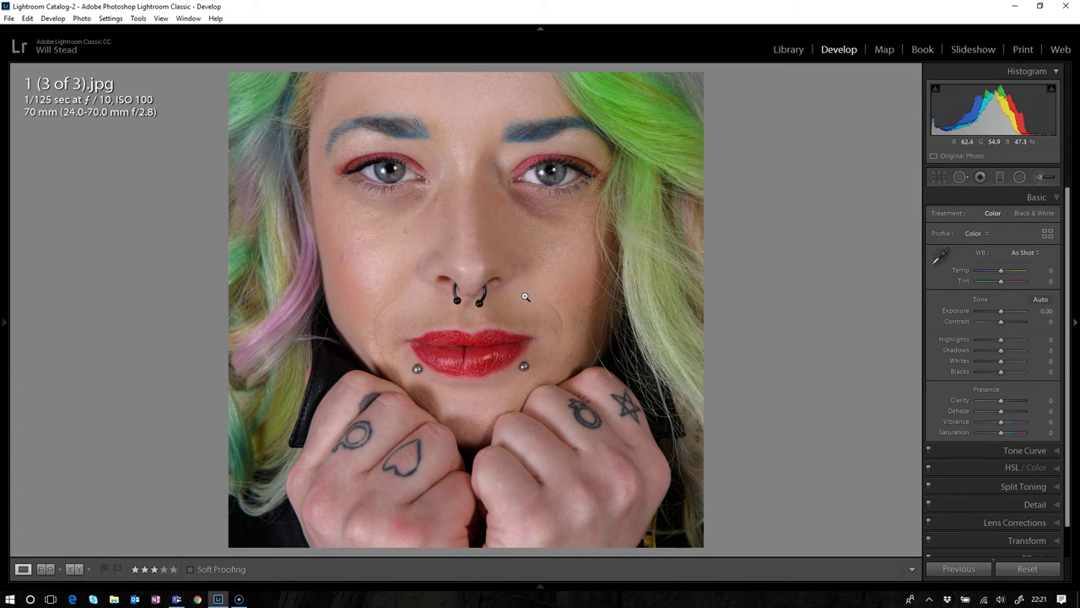
pyautogui.click(463, 372)
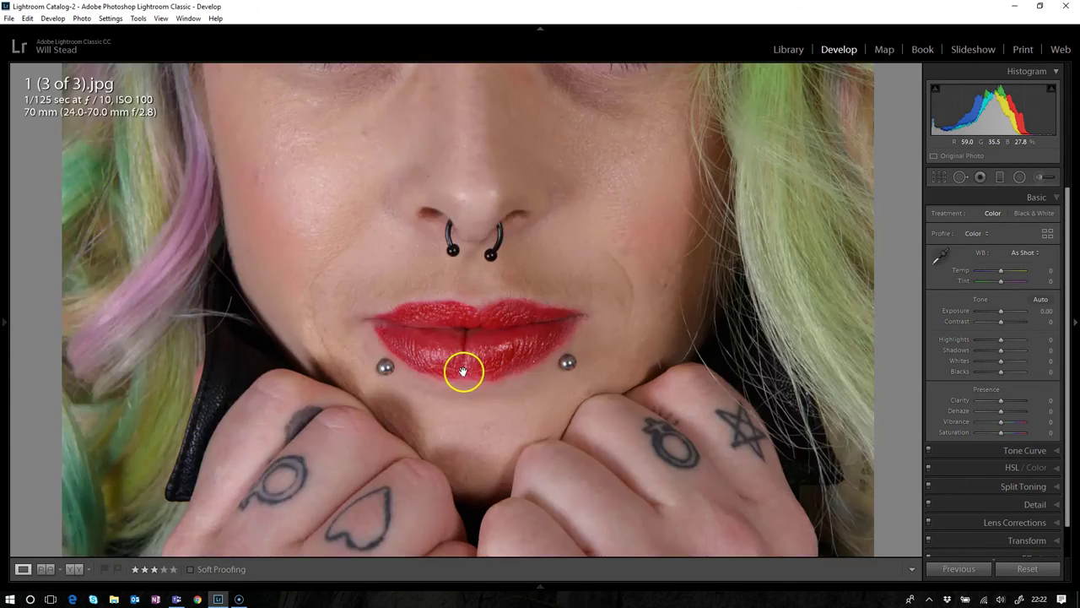
pyautogui.click(961, 176)
pyautogui.click(301, 363)
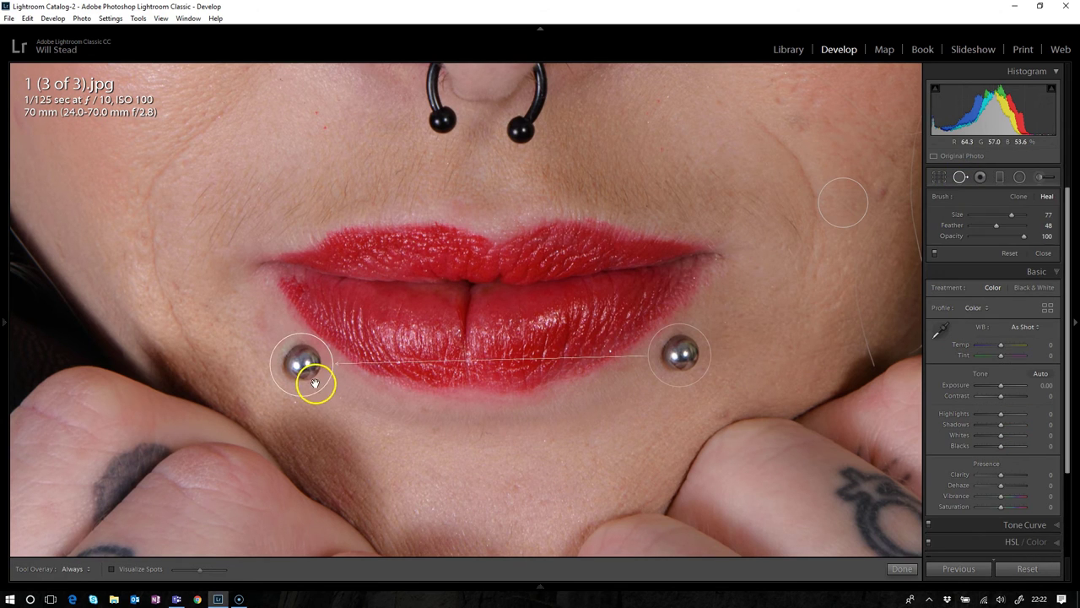
pyautogui.click(303, 365)
pyautogui.press('h')
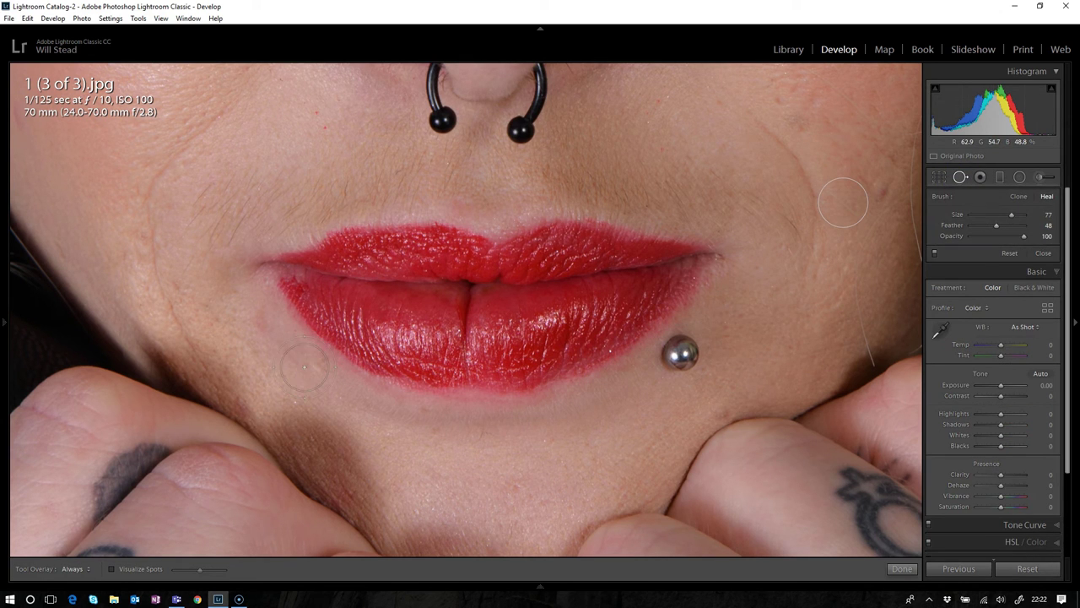
# Step: Heal the original chin stud with skin from lower on the chin, then fit the portrait
pyautogui.click(683, 355)
pyautogui.moveTo(639, 396)
pyautogui.mouseDown()
pyautogui.moveTo(629, 394)
pyautogui.moveTo(637, 409)
pyautogui.mouseUp()
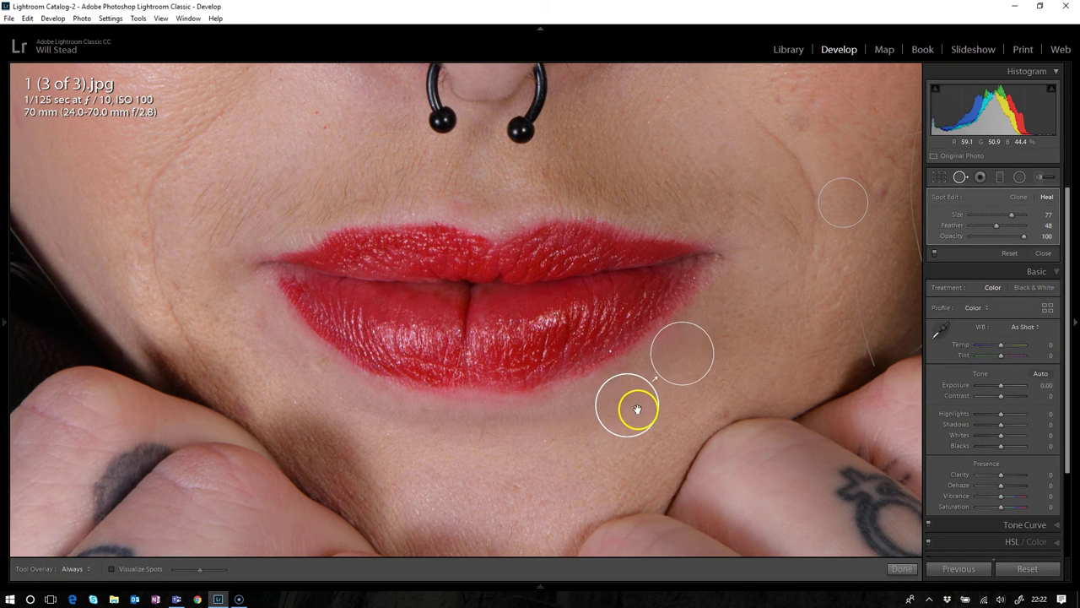
pyautogui.click(962, 176)
pyautogui.click(542, 228)
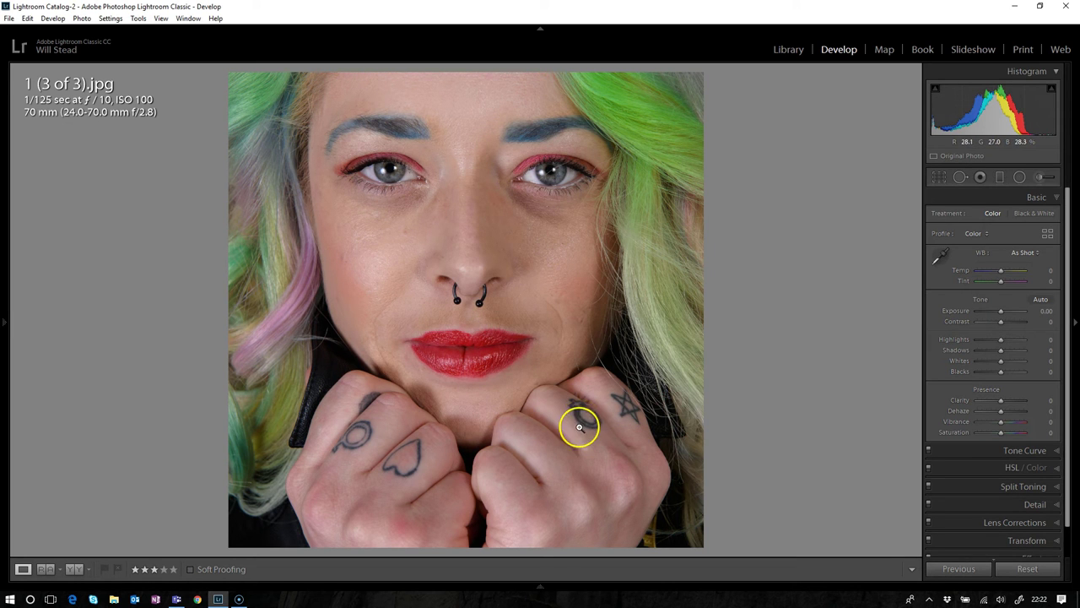
# Step: Heal the crease on the cheek right of the lips with a heal brush stroke at Feather 62
pyautogui.click(559, 321)
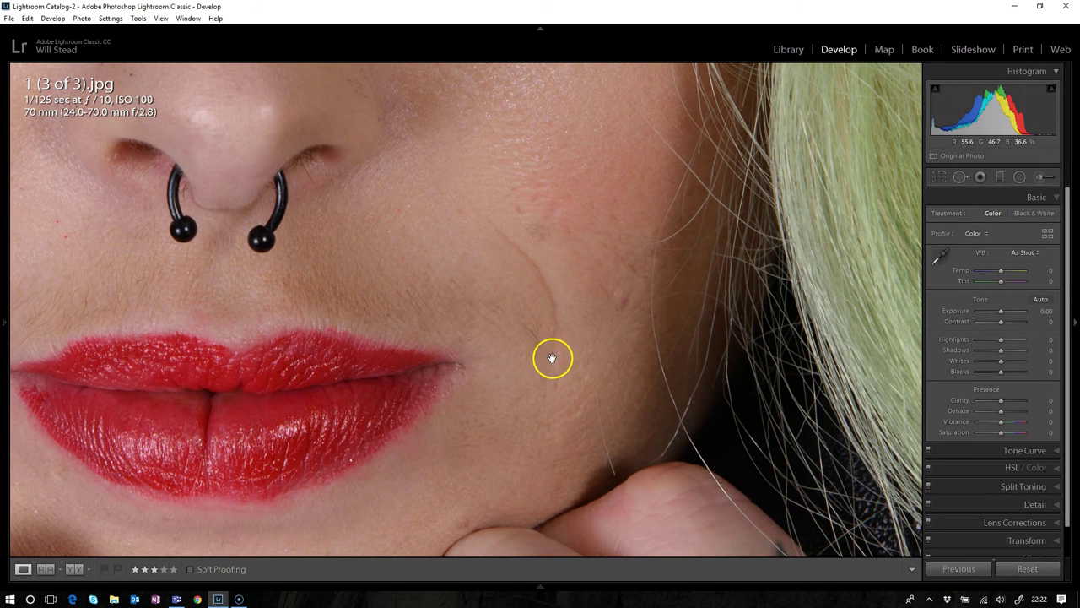
pyautogui.click(960, 178)
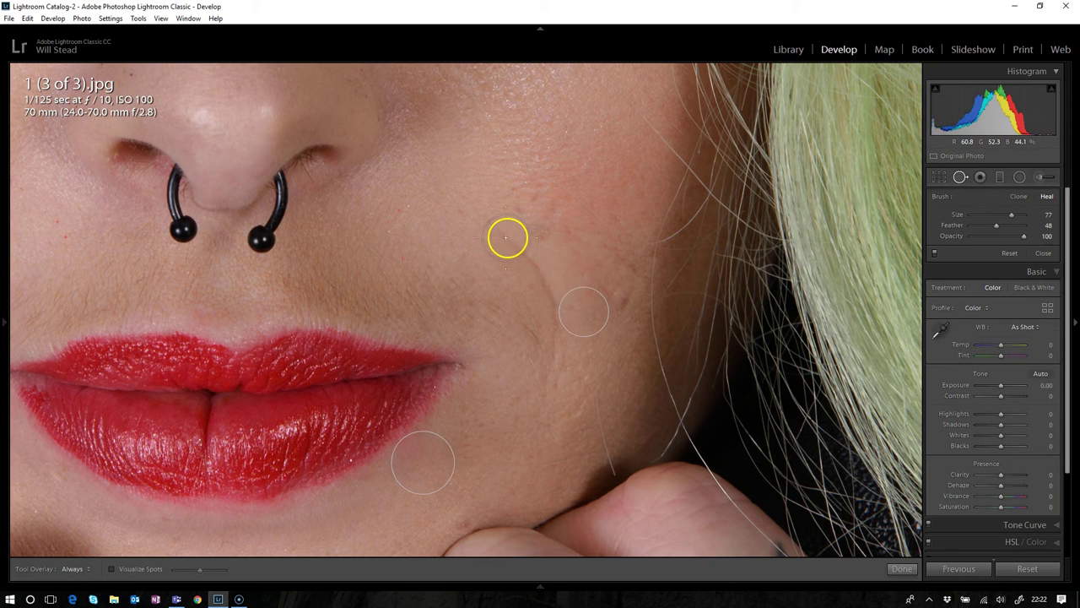
pyautogui.scroll(-1, 501, 240)
pyautogui.moveTo(998, 224); pyautogui.dragTo(1004, 228)
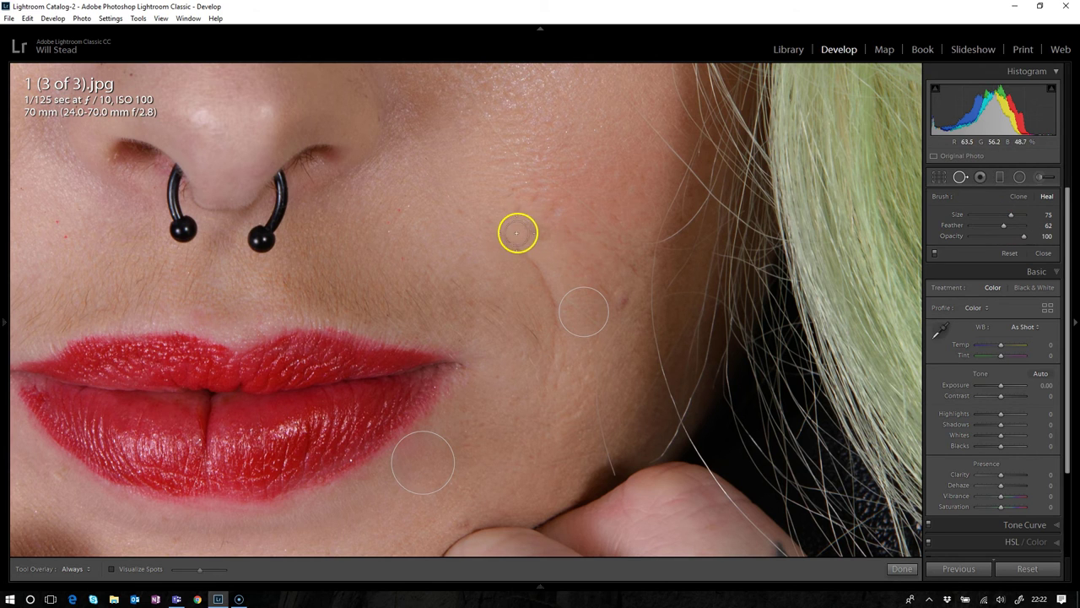
pyautogui.moveTo(498, 233)
pyautogui.mouseDown()
pyautogui.moveTo(546, 285)
pyautogui.moveTo(553, 377)
pyautogui.moveTo(516, 335)
pyautogui.moveTo(490, 350)
pyautogui.moveTo(480, 331)
pyautogui.moveTo(485, 340)
pyautogui.mouseUp()
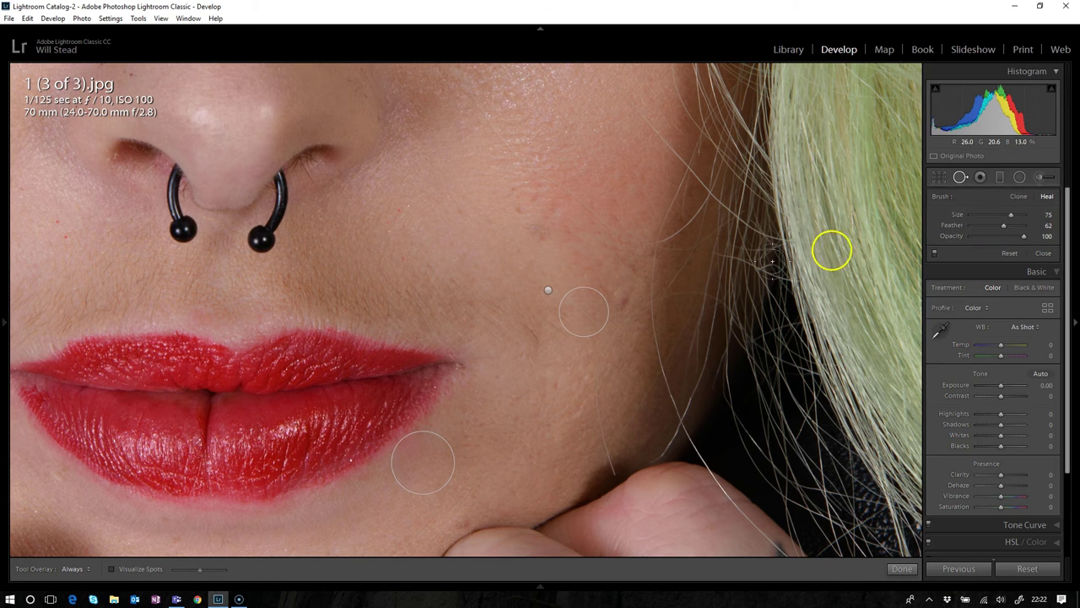
pyautogui.click(960, 175)
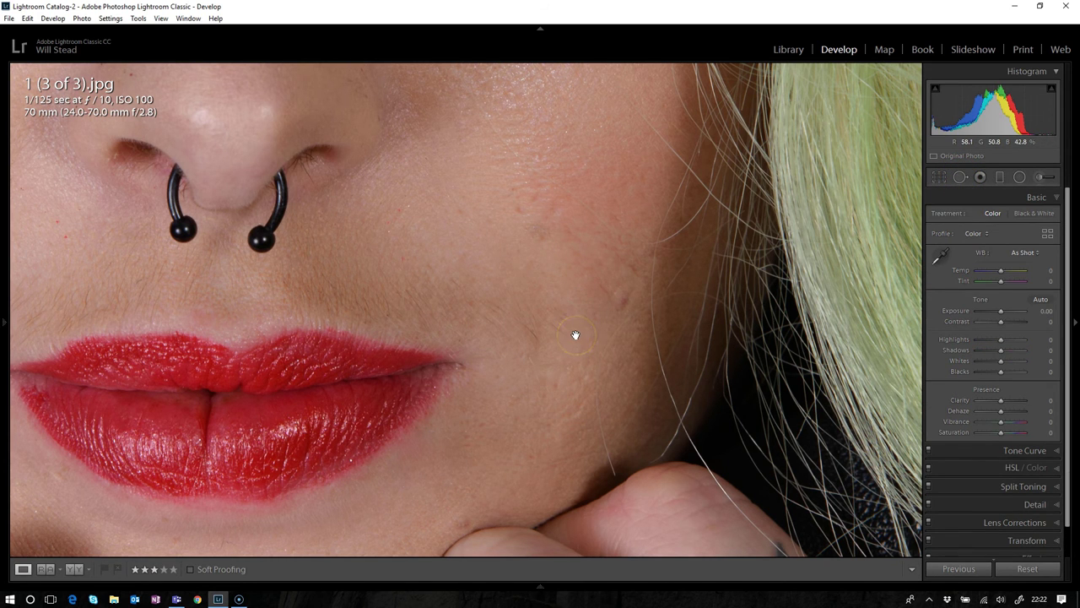
# Step: Switch to Before/After view, then reopen the portrait from the Library in Develop
pyautogui.press('y')
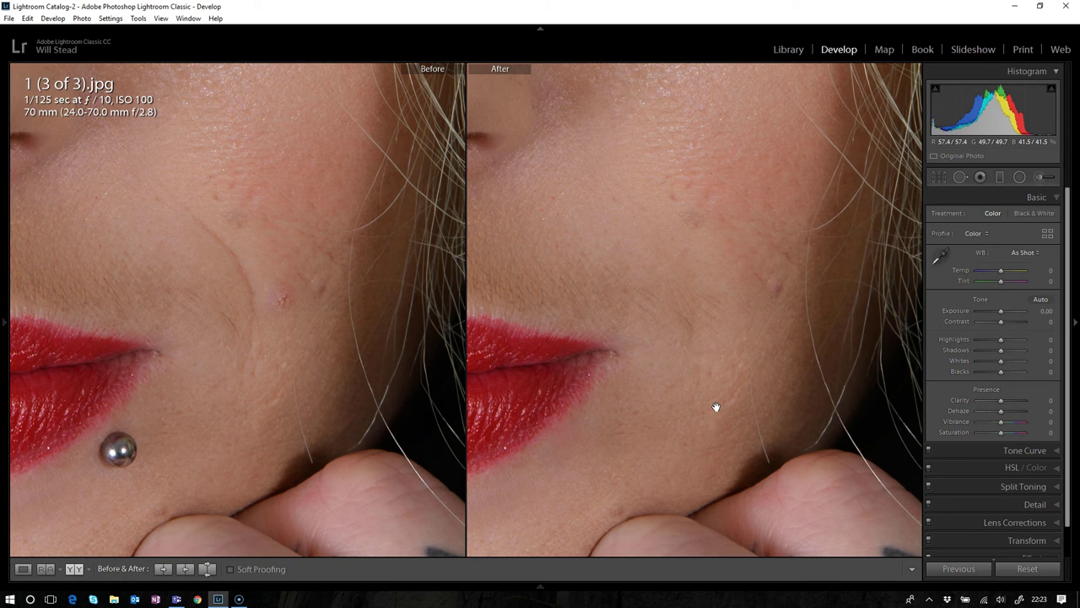
pyautogui.press('g')
pyautogui.doubleClick(523, 161)
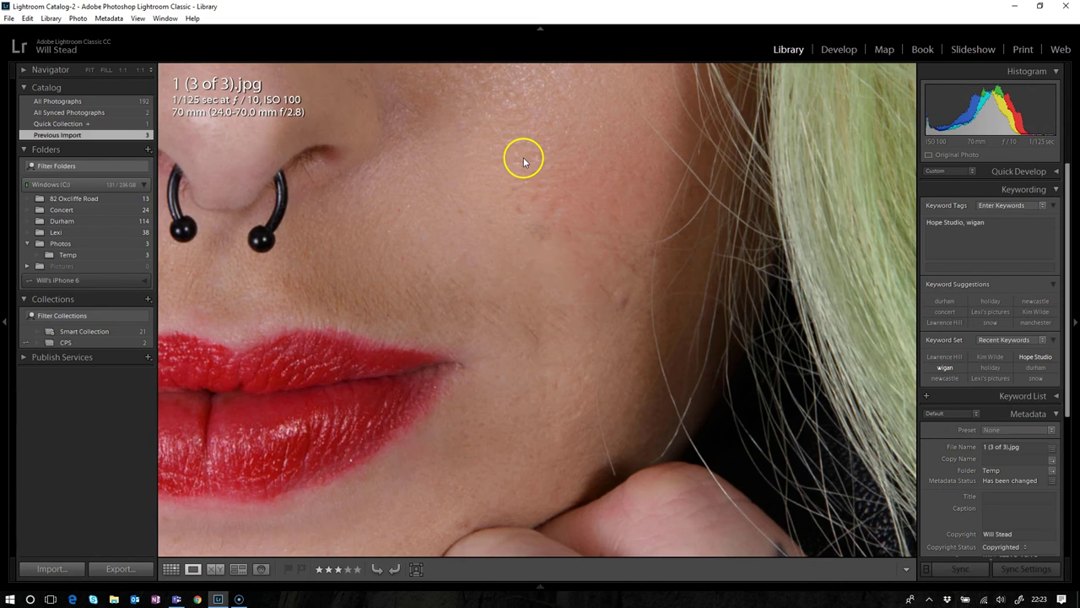
pyautogui.click(841, 51)
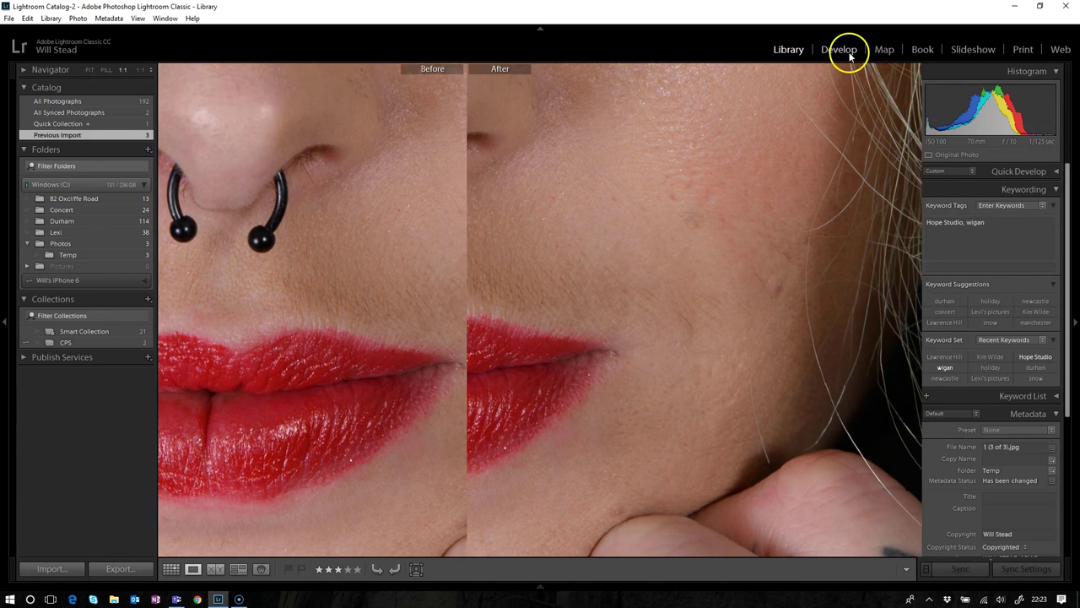
# Step: Delete the cheek crease heal stroke and zoom both views to fit the whole face
pyautogui.click(960, 177)
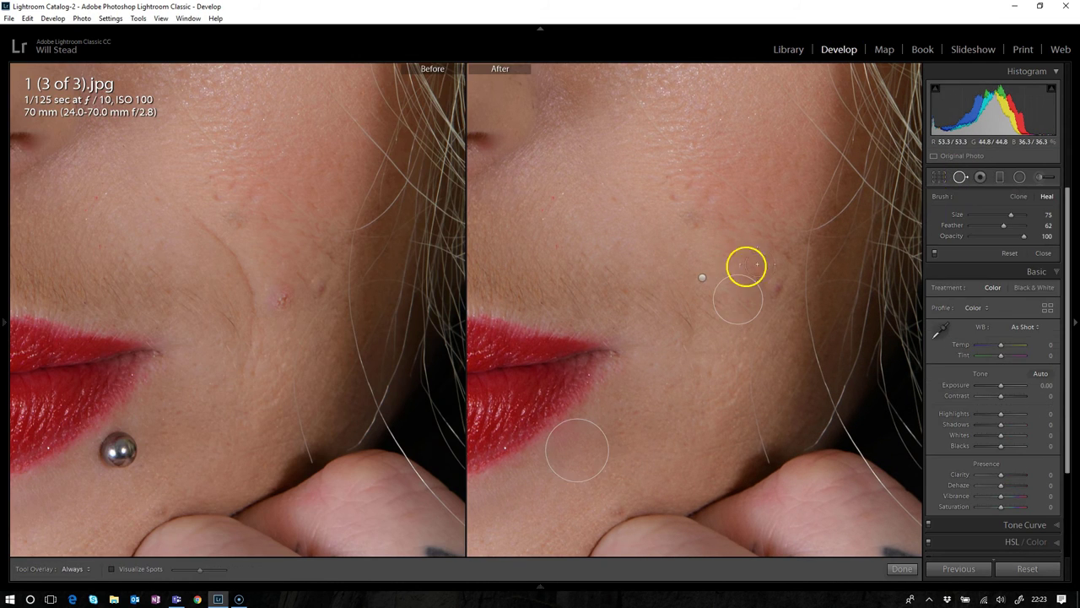
pyautogui.moveTo(701, 282)
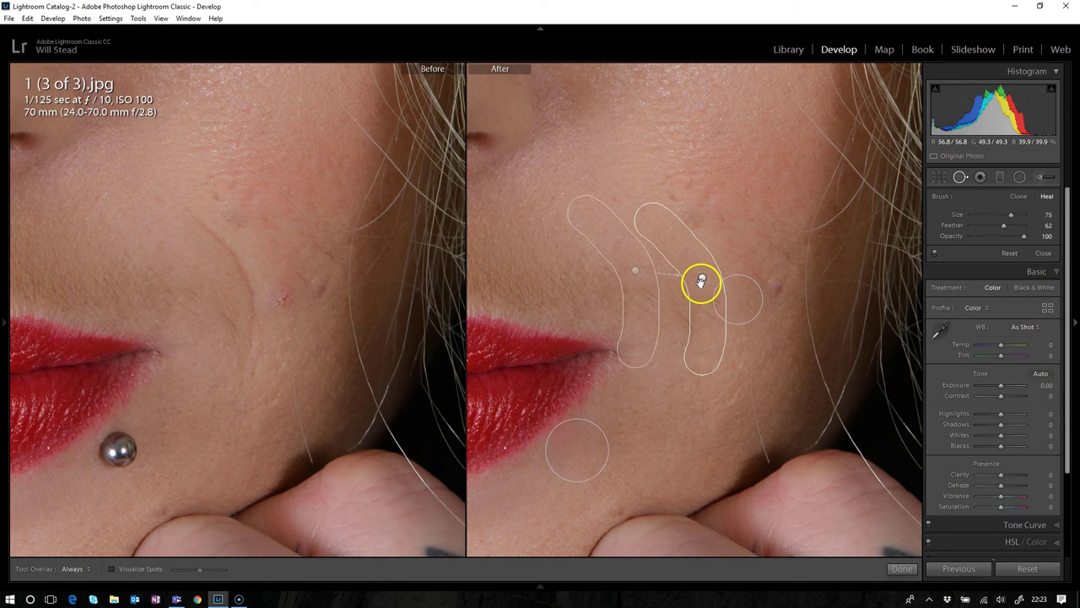
pyautogui.click(695, 264)
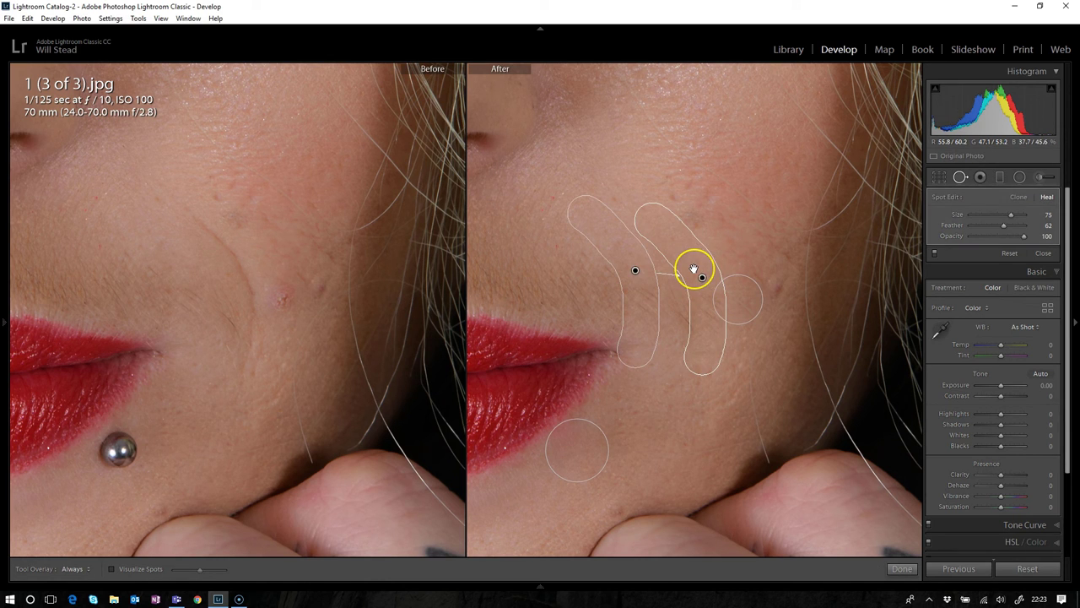
pyautogui.press('Delete')
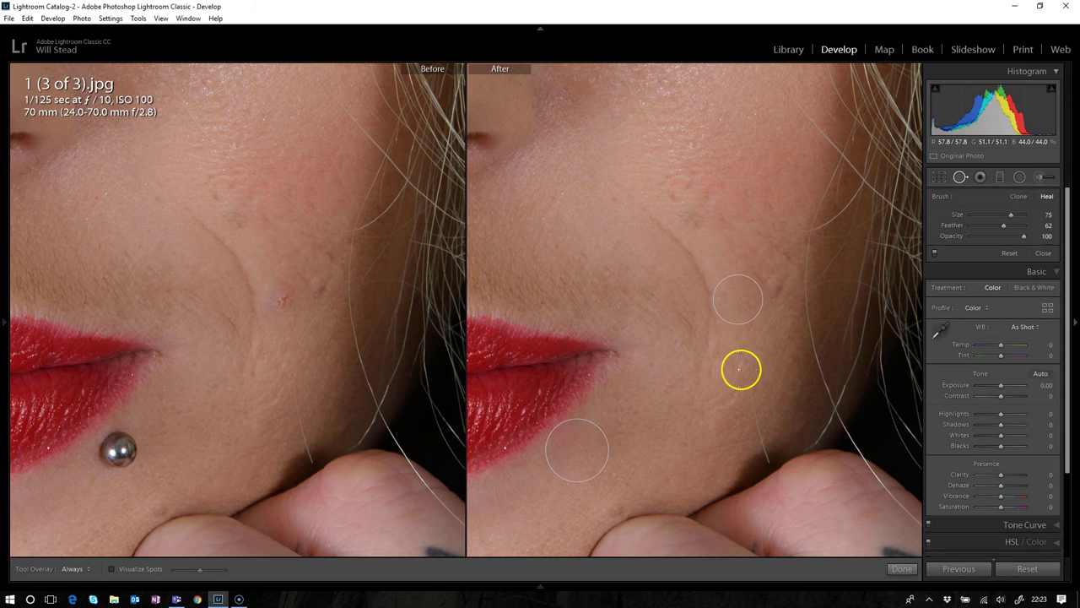
pyautogui.click(960, 177)
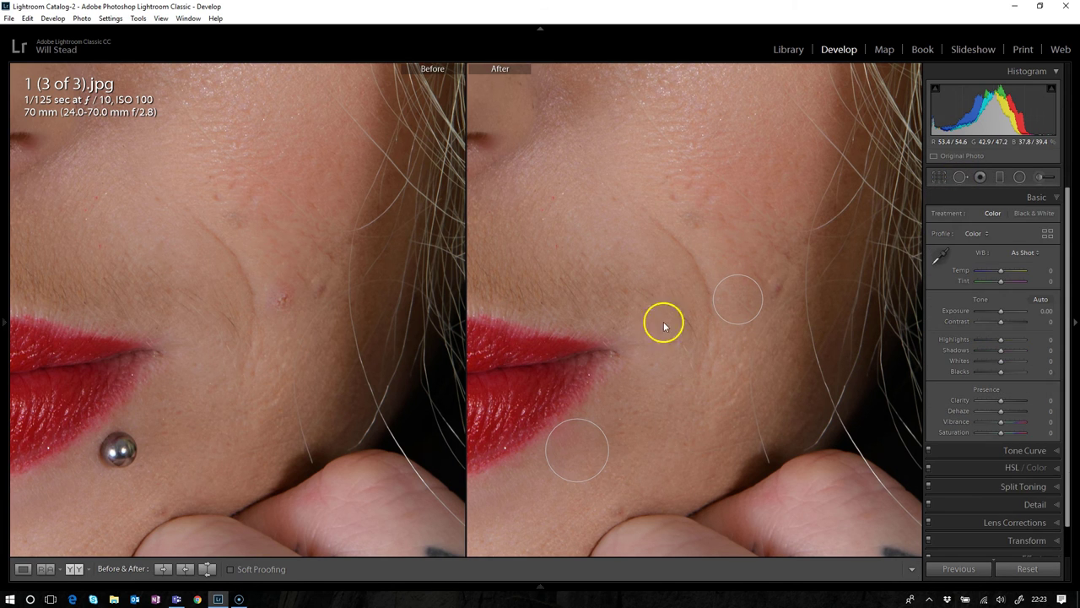
pyautogui.click(629, 351)
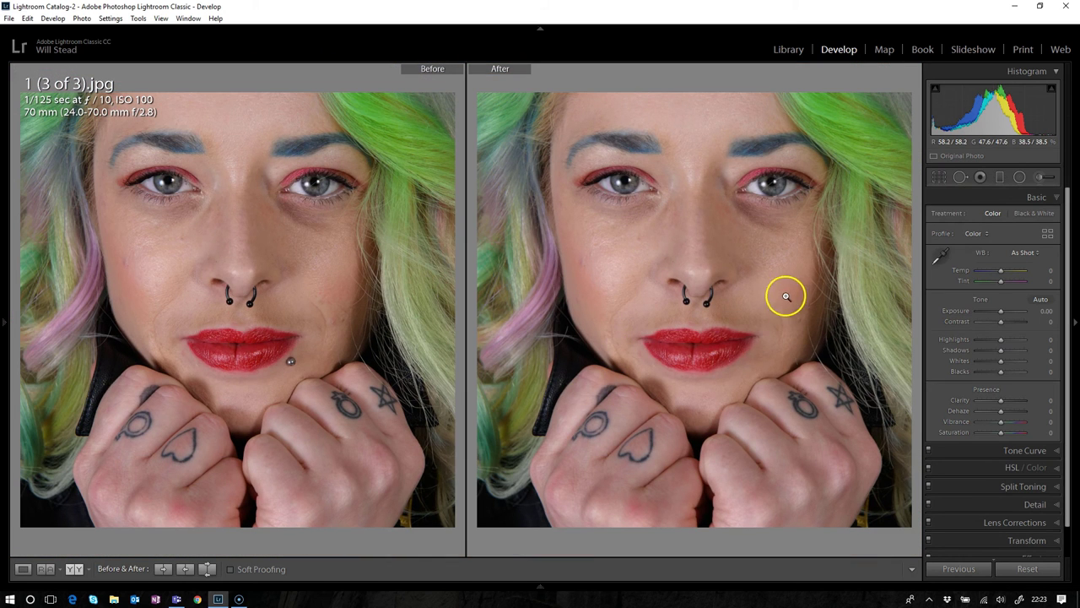